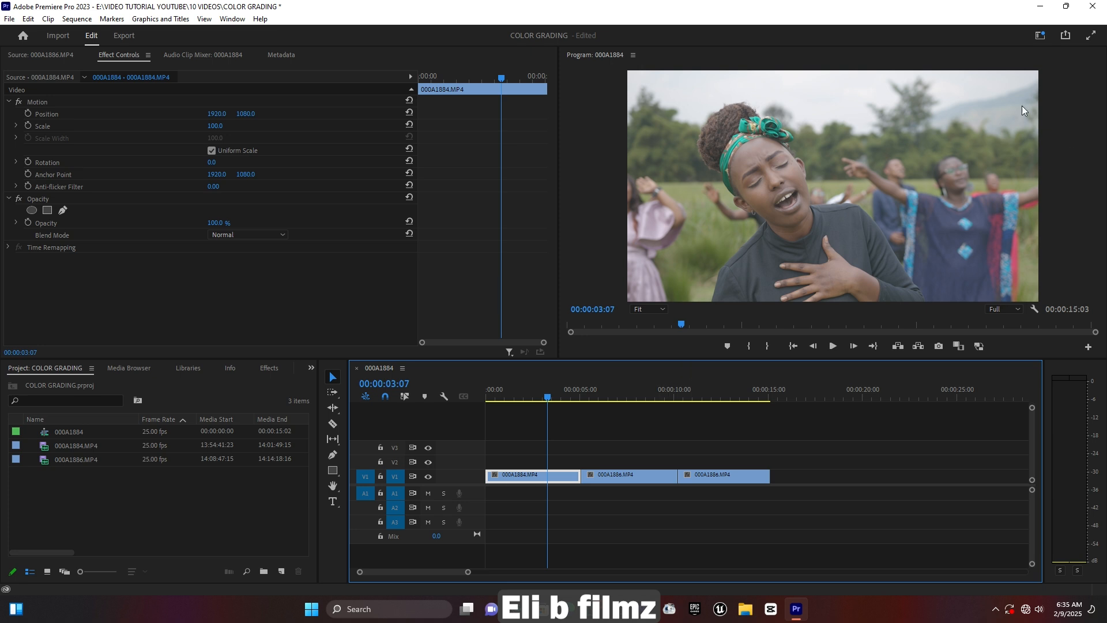
Switch to the Color workspace and create a 3840 × 2160 adjustment layer at 25.00 fps
click(1040, 37)
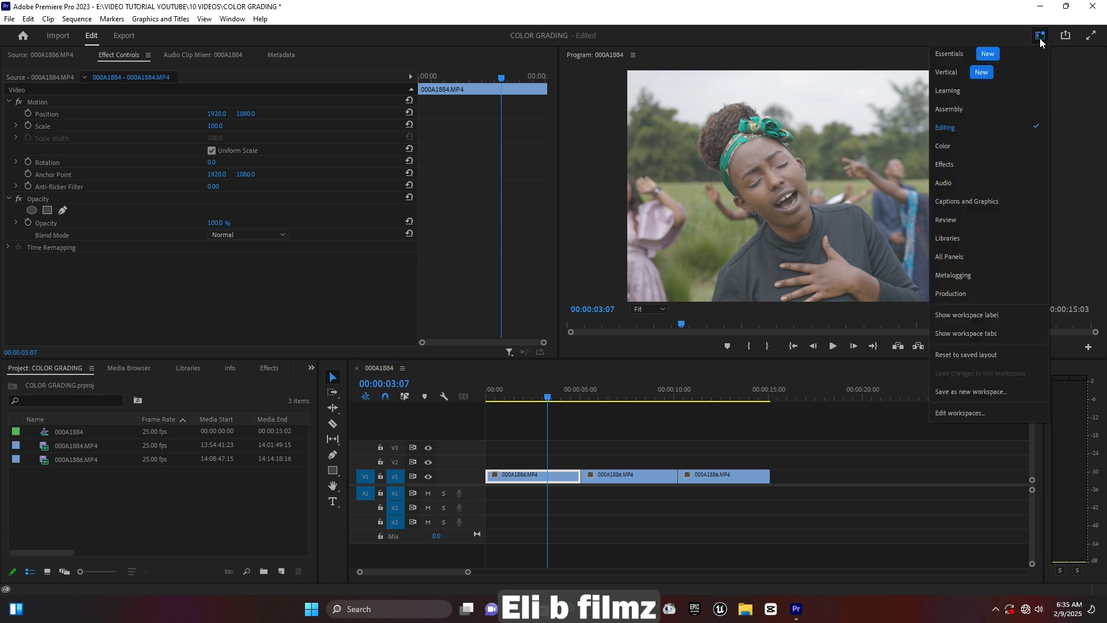
click(946, 146)
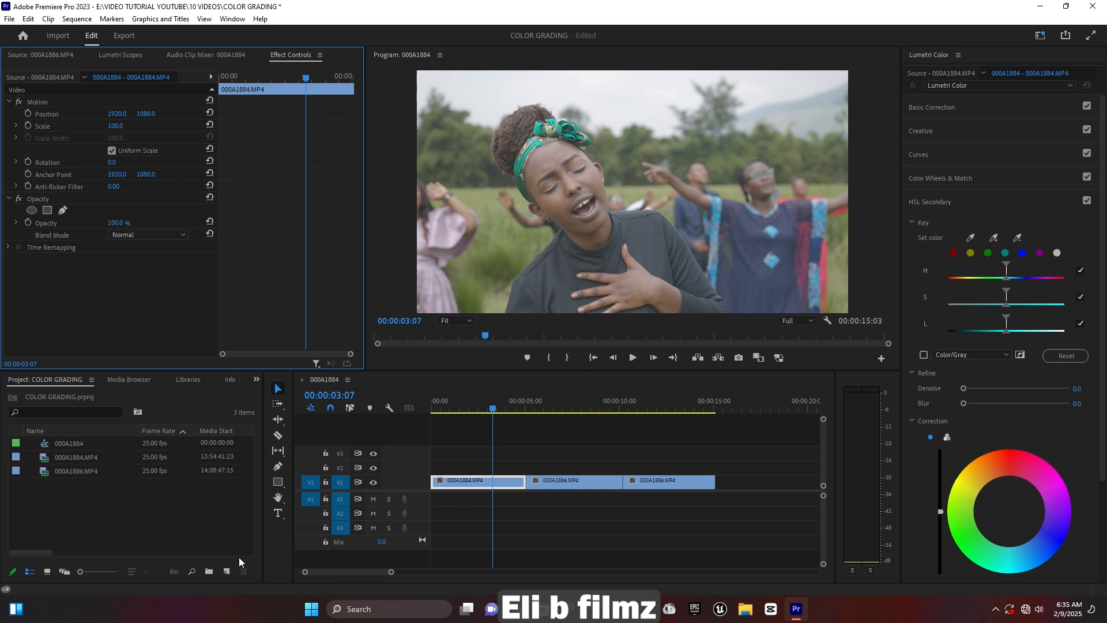
click(228, 570)
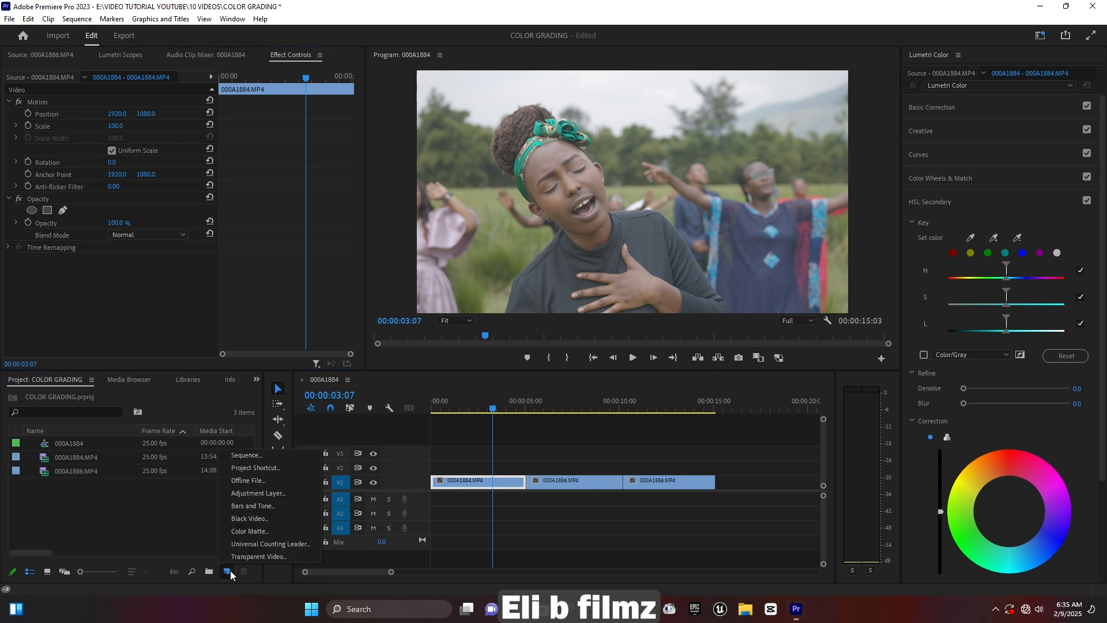
click(275, 494)
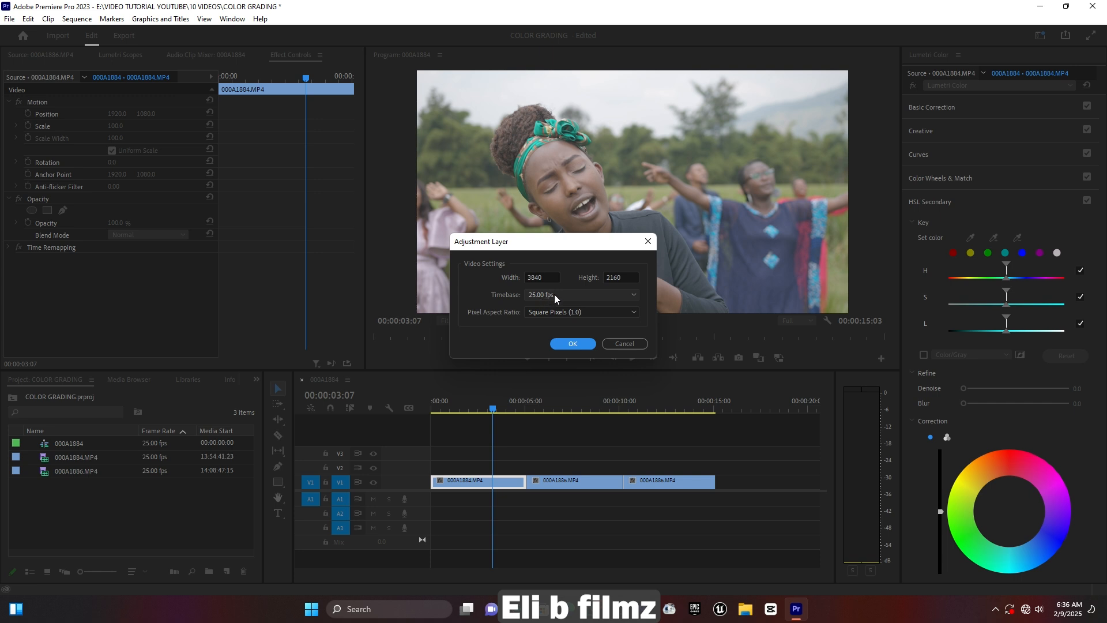
click(573, 343)
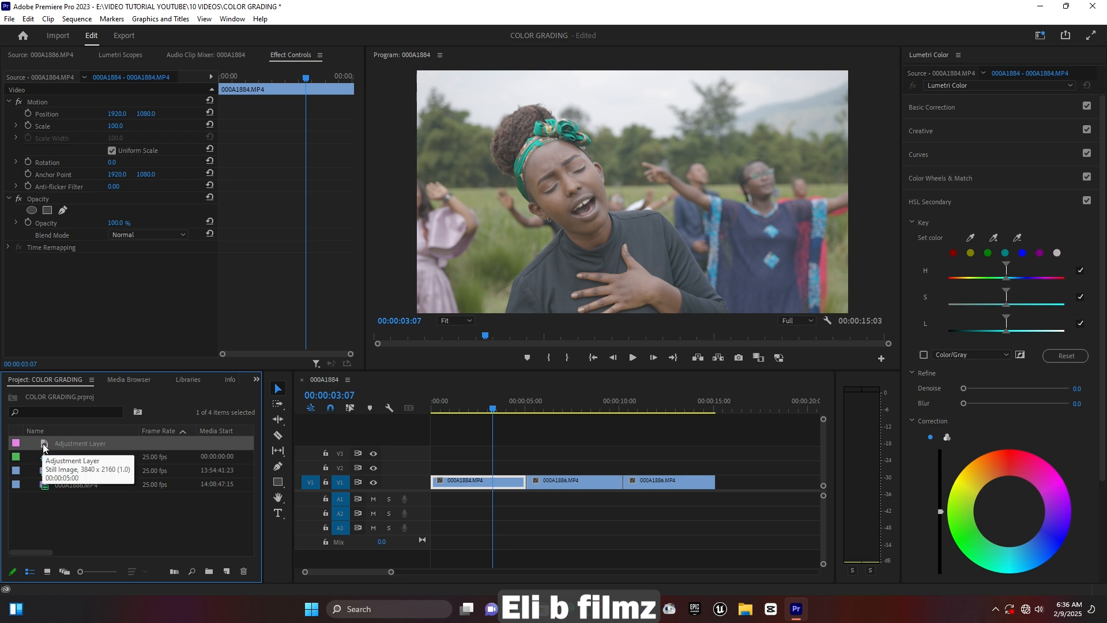
Place the adjustment layer on V2 at the sequence start and extend it to the end of the last clip
drag(43, 447, 433, 467)
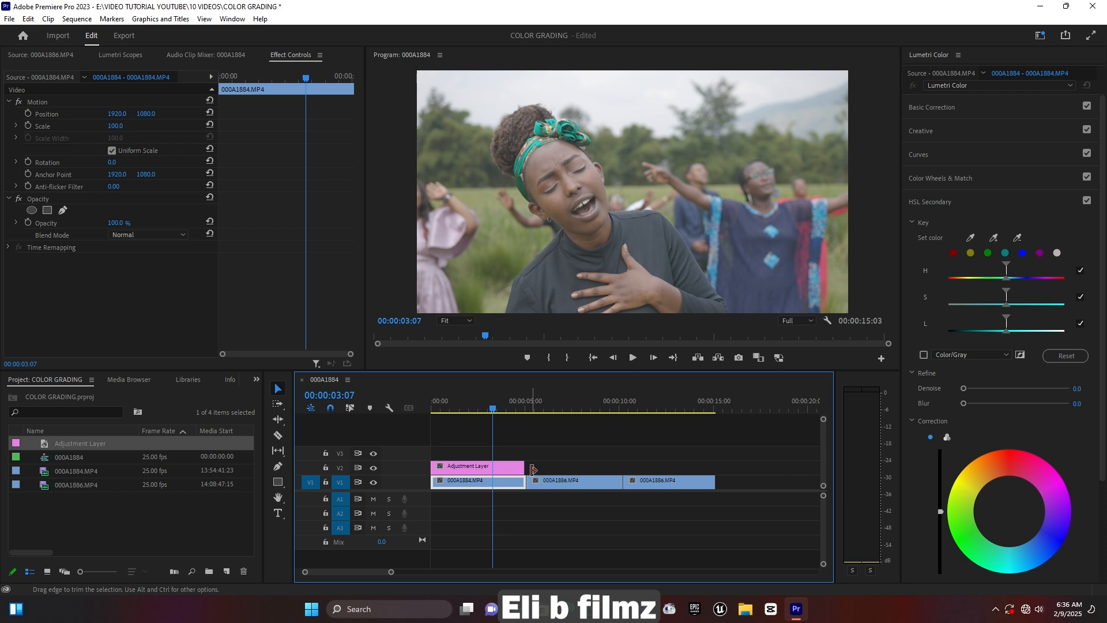
drag(533, 469, 725, 468)
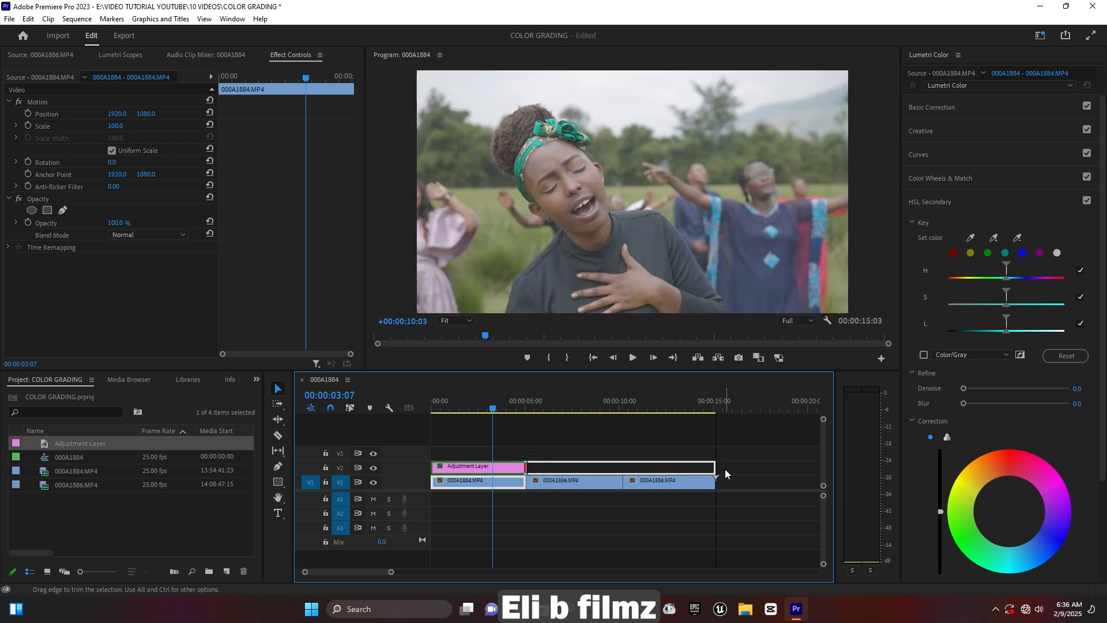
Select the adjustment layer in the timeline and open its Basic Correction settings in Lumetri Color
click(469, 468)
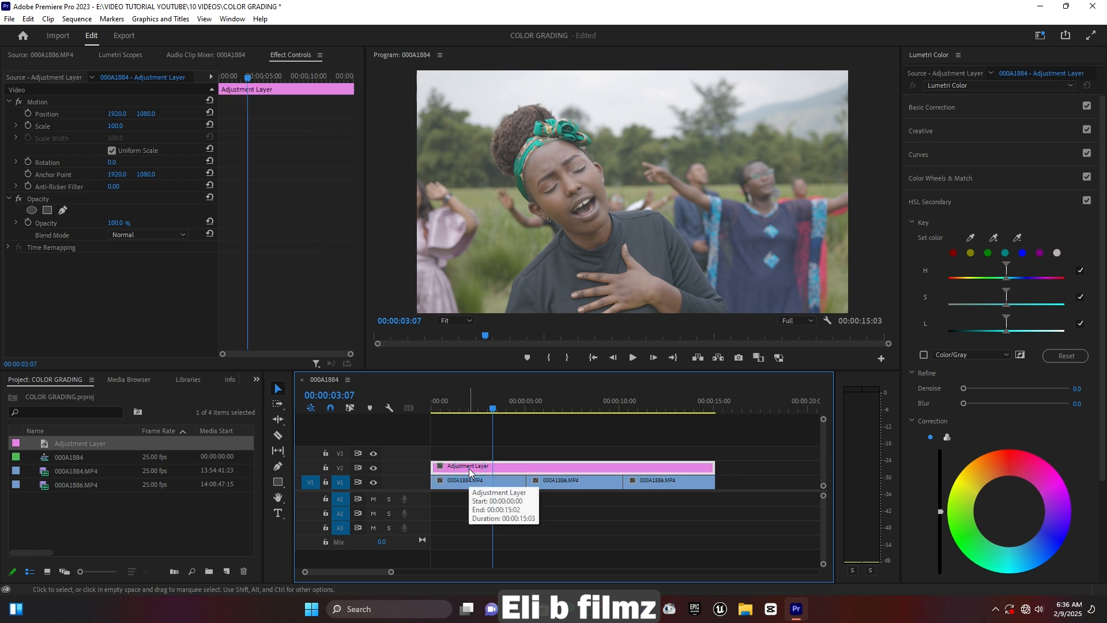
click(943, 202)
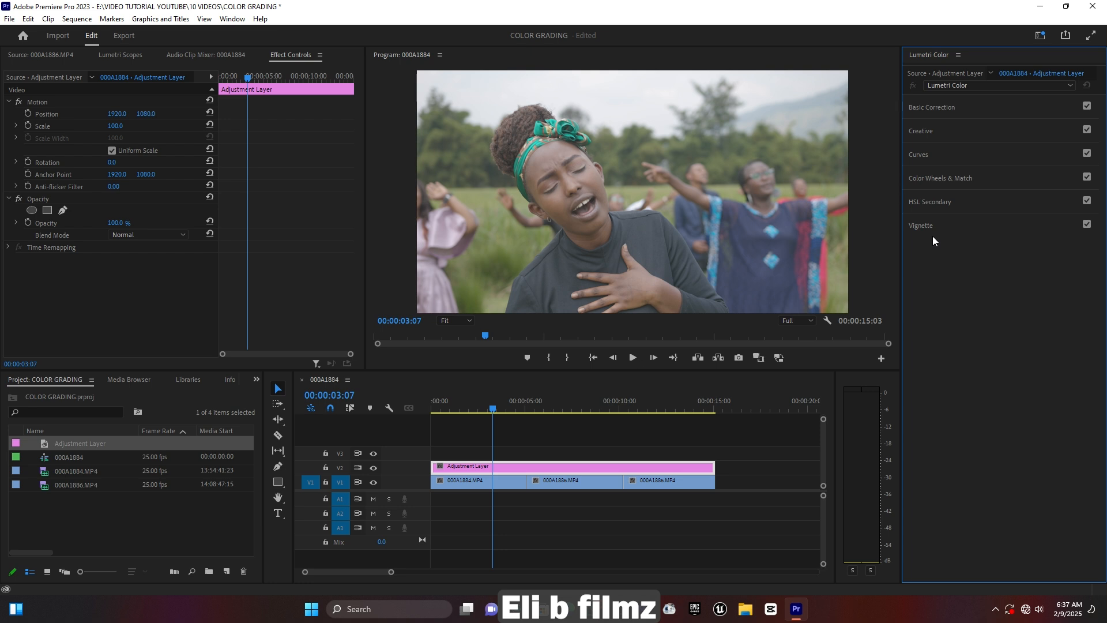
click(939, 109)
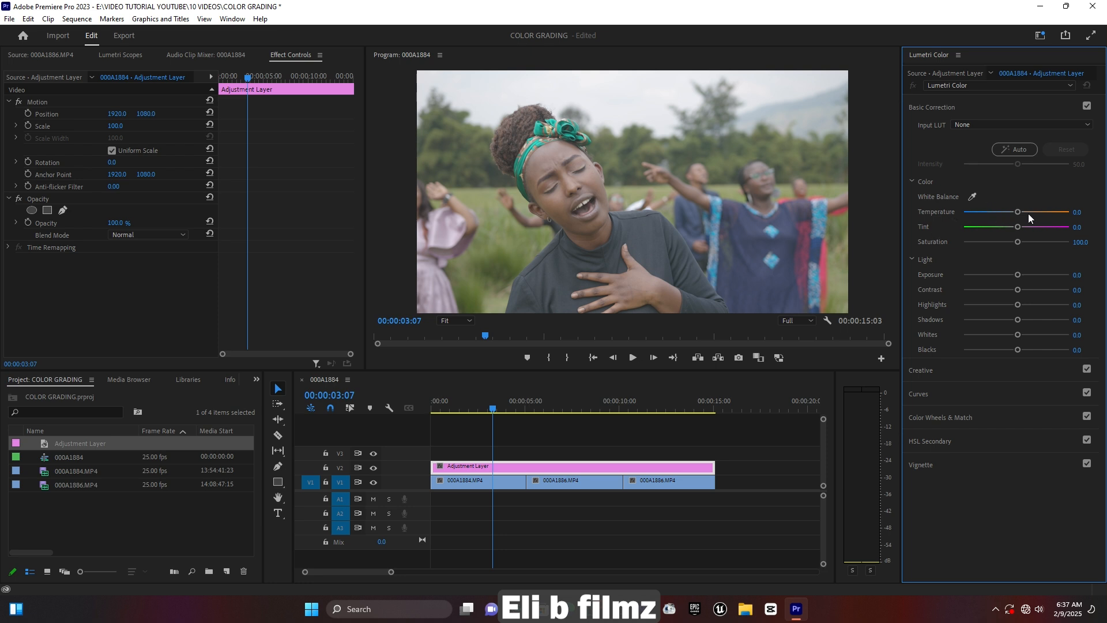
drag(1016, 211, 978, 213)
drag(1050, 212, 978, 220)
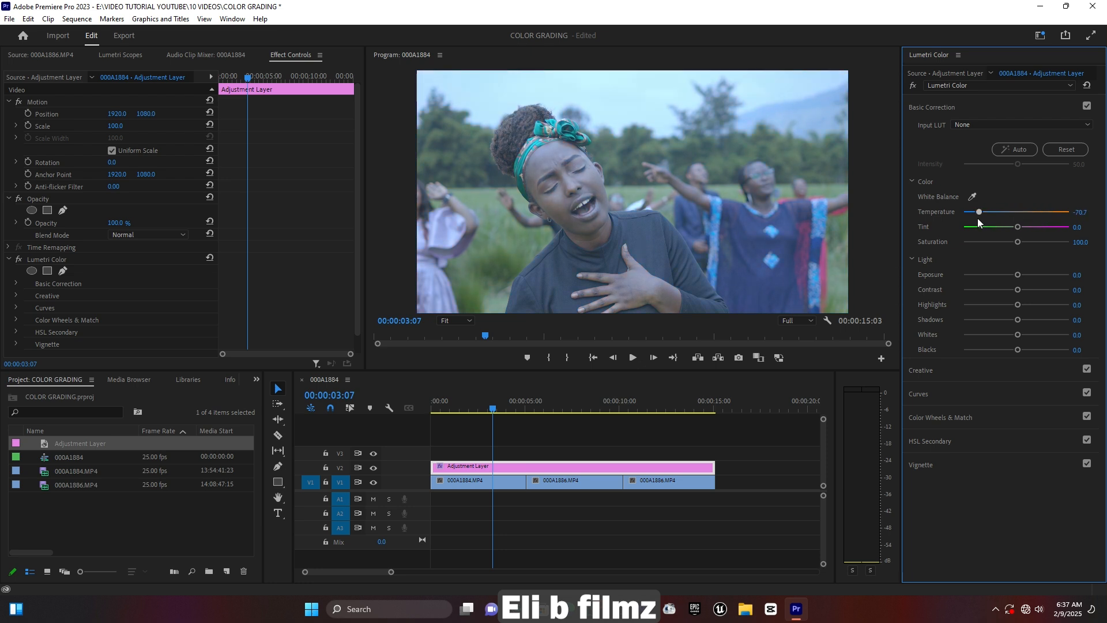
double_click(976, 218)
mouse_move(1014, 229)
mouse_down()
mouse_move(1050, 229)
mouse_move(985, 227)
mouse_move(1036, 227)
mouse_move(1025, 233)
mouse_up()
double_click(1025, 229)
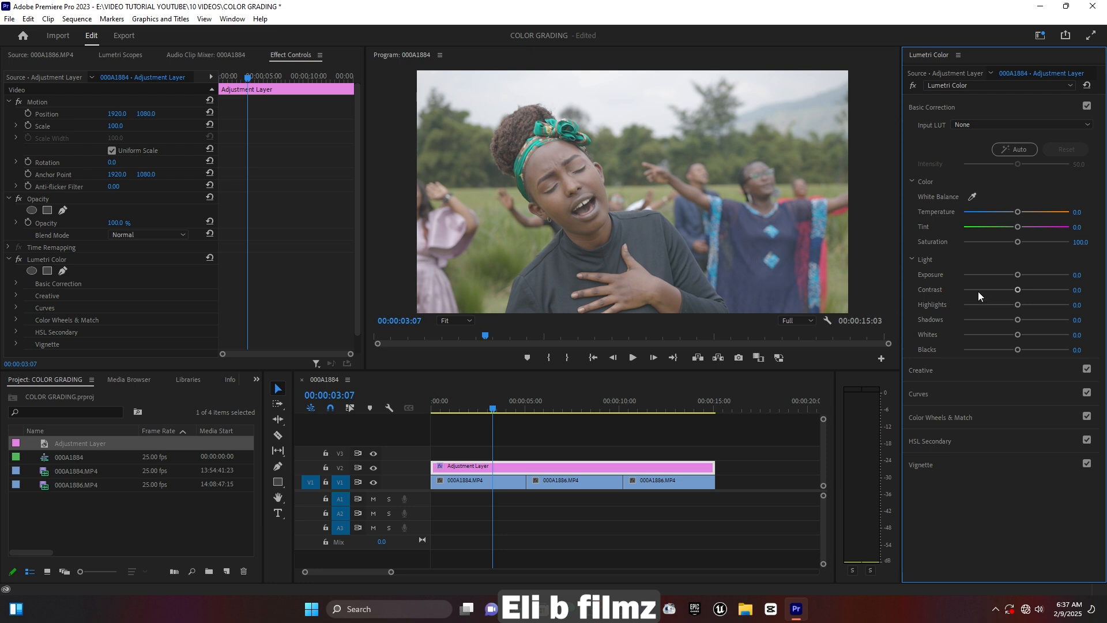
mouse_move(1018, 289)
mouse_down()
mouse_move(1051, 293)
mouse_move(1022, 293)
mouse_up()
drag(1046, 290, 1047, 289)
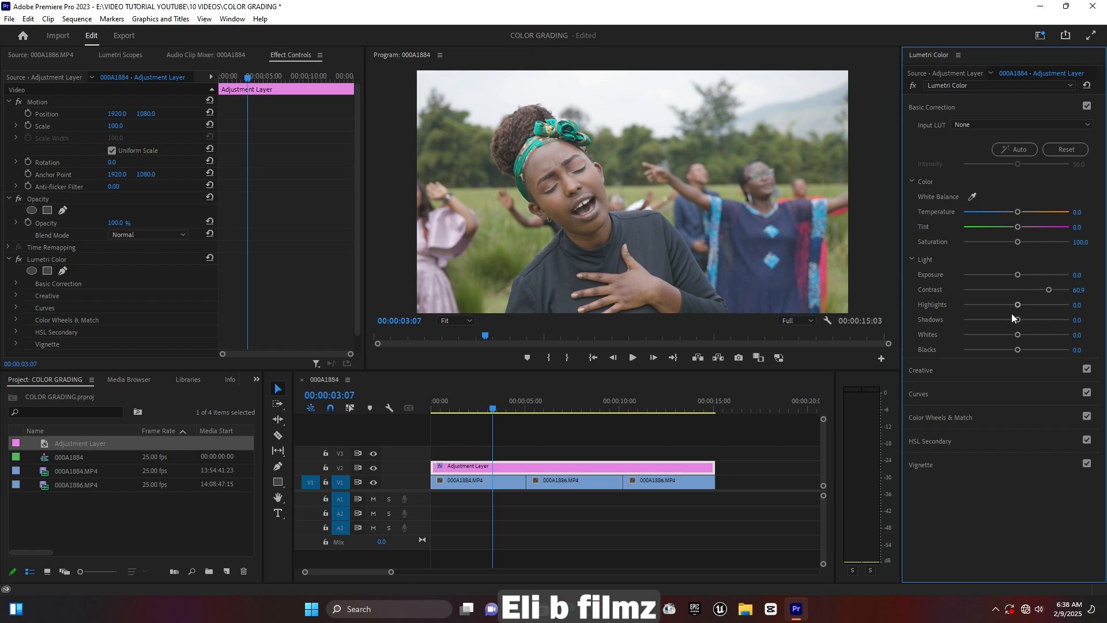
double_click(1048, 290)
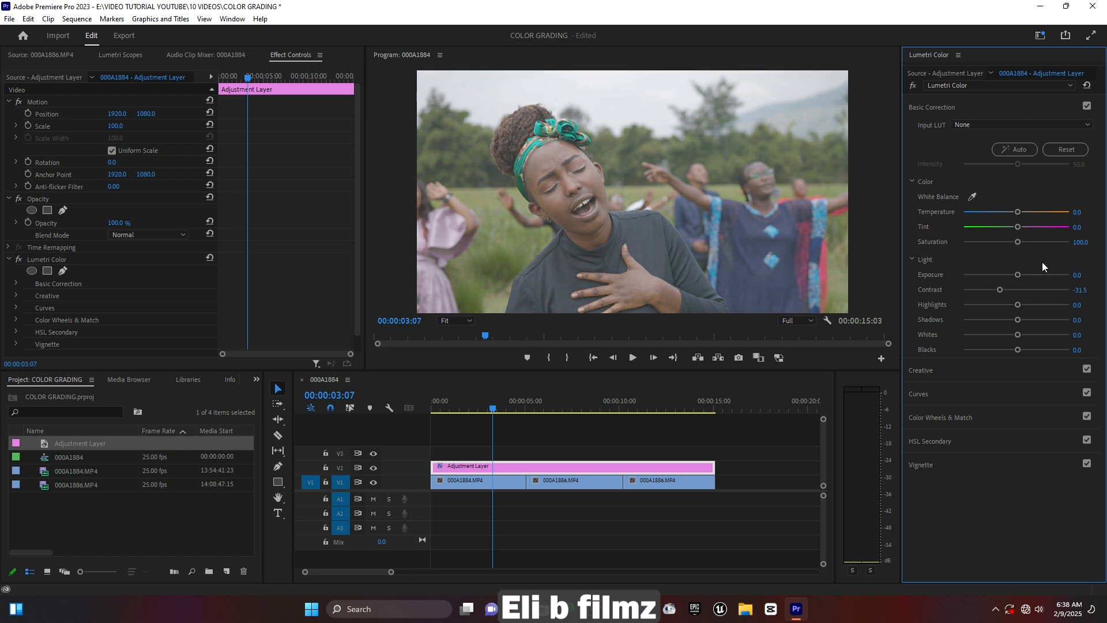
drag(1023, 304, 1048, 306)
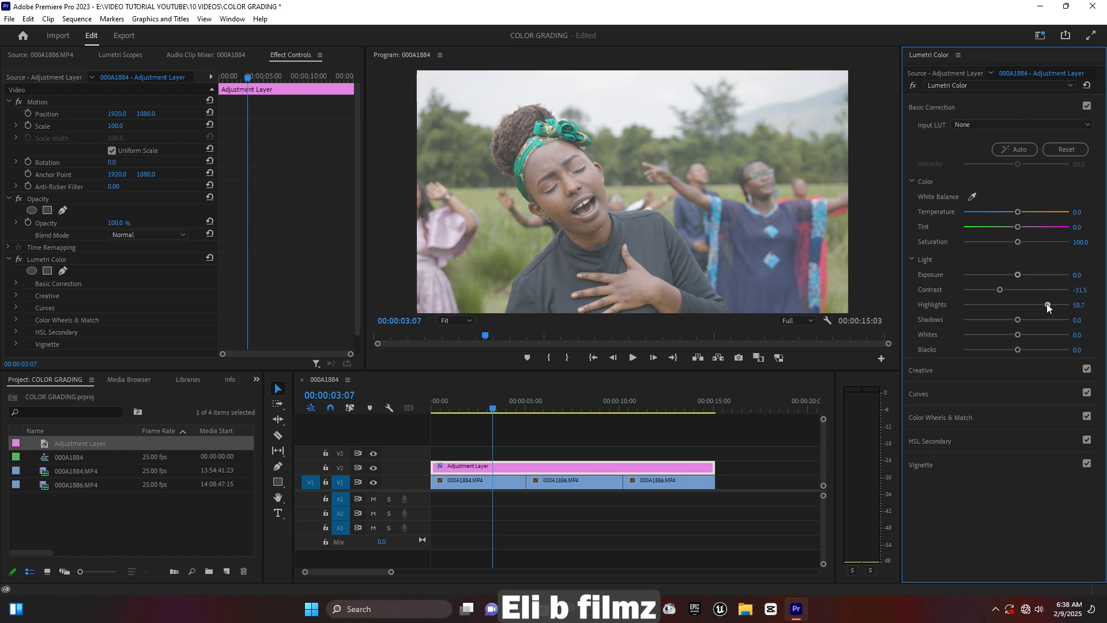
double_click(1046, 303)
In Basic Correction, set contrast to 59.8, highlights to -27.2, saturation to 134.8, shadows to 10.9 and blacks to -28.3
drag(1000, 288, 1043, 291)
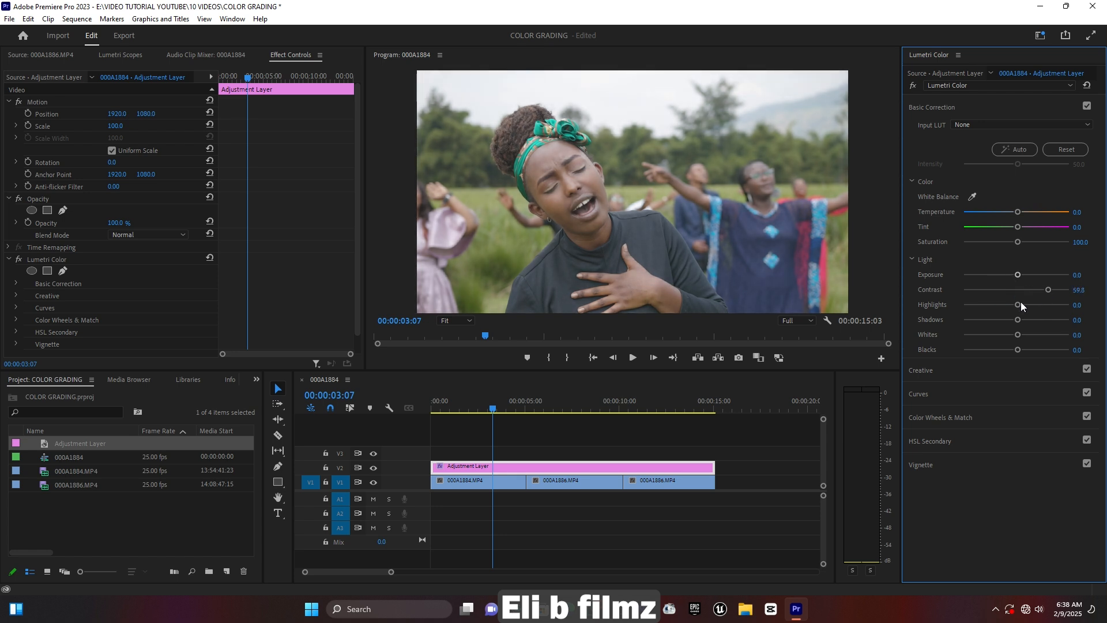
mouse_move(1019, 303)
mouse_down()
mouse_move(984, 301)
mouse_move(1005, 300)
mouse_up()
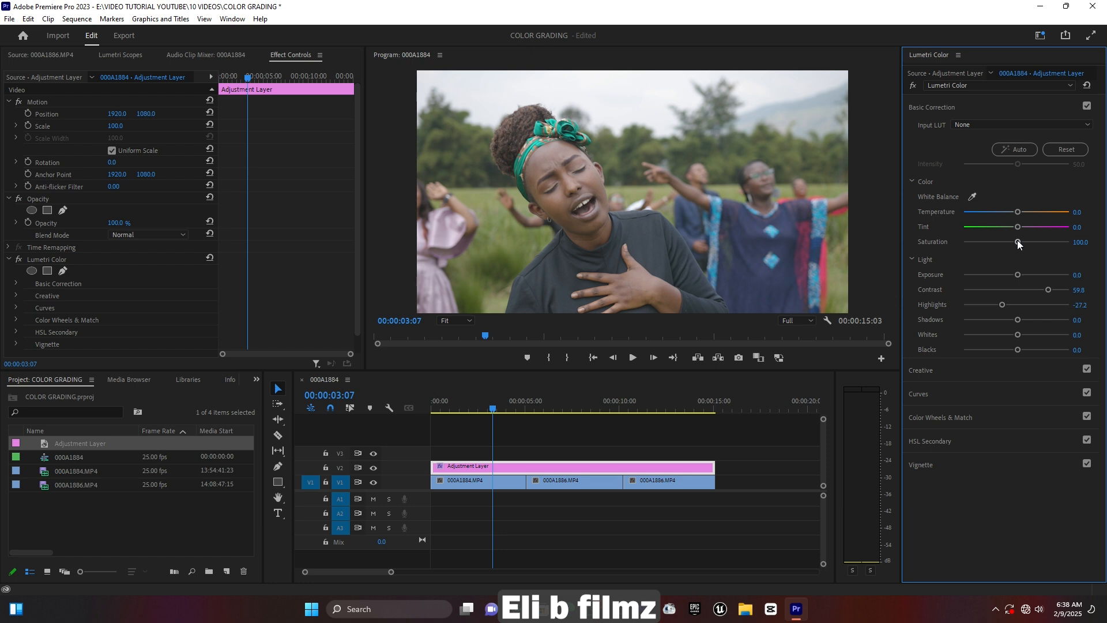
drag(1018, 241, 1032, 241)
drag(1031, 244, 1040, 248)
drag(1040, 242, 1034, 245)
mouse_move(1019, 320)
mouse_down()
mouse_move(1036, 320)
mouse_move(1022, 322)
mouse_up()
drag(1017, 350, 1004, 349)
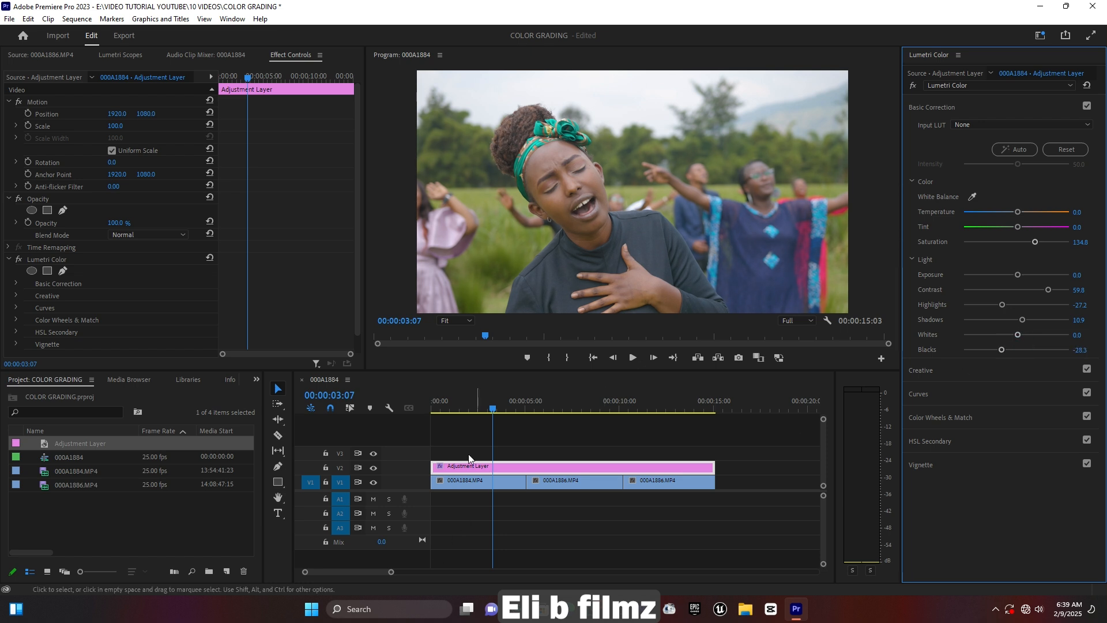
Compare the first clip at 00:00:01:14 with and without the adjustment layer by toggling V2's visibility
click(460, 409)
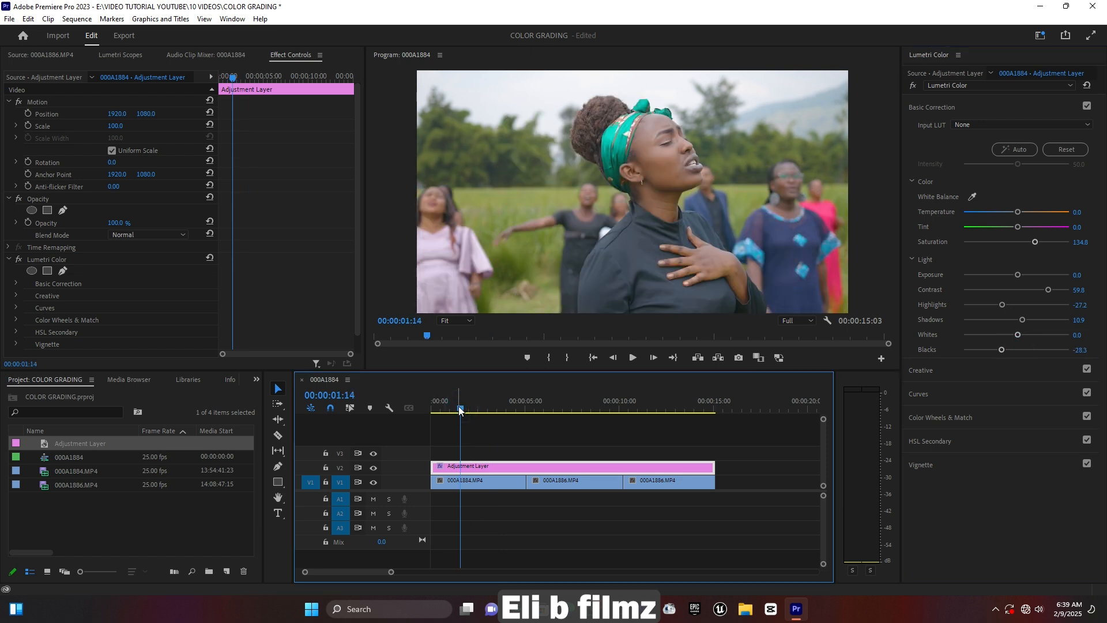
click(373, 468)
click(373, 467)
click(373, 467)
click(373, 468)
Slightly raise the saturation in the Creative adjustments of the adjustment layer
click(935, 107)
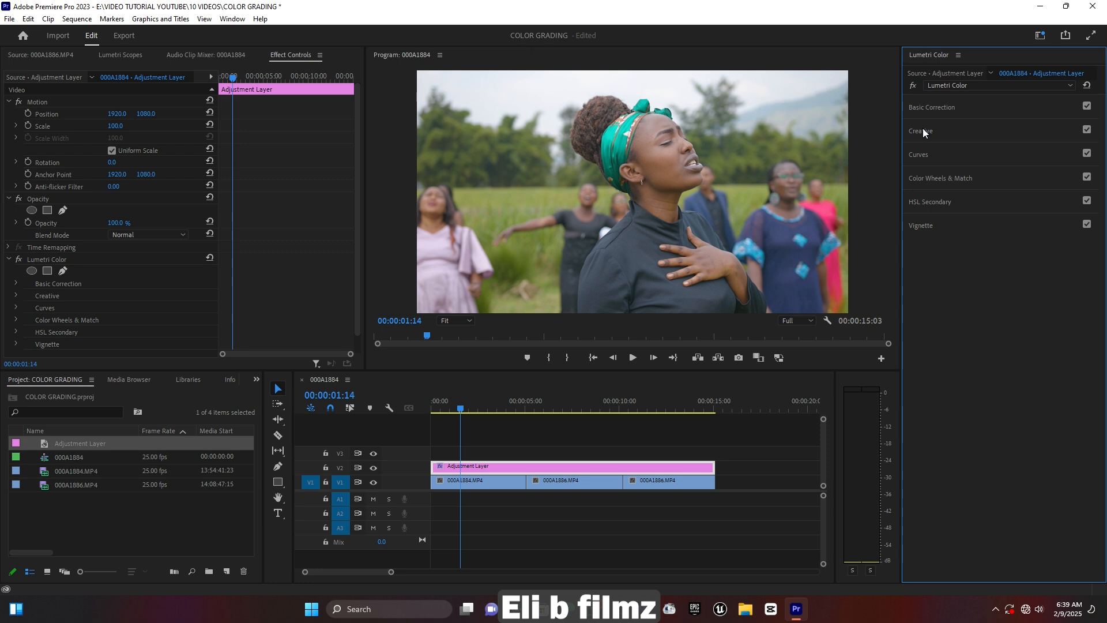
click(922, 131)
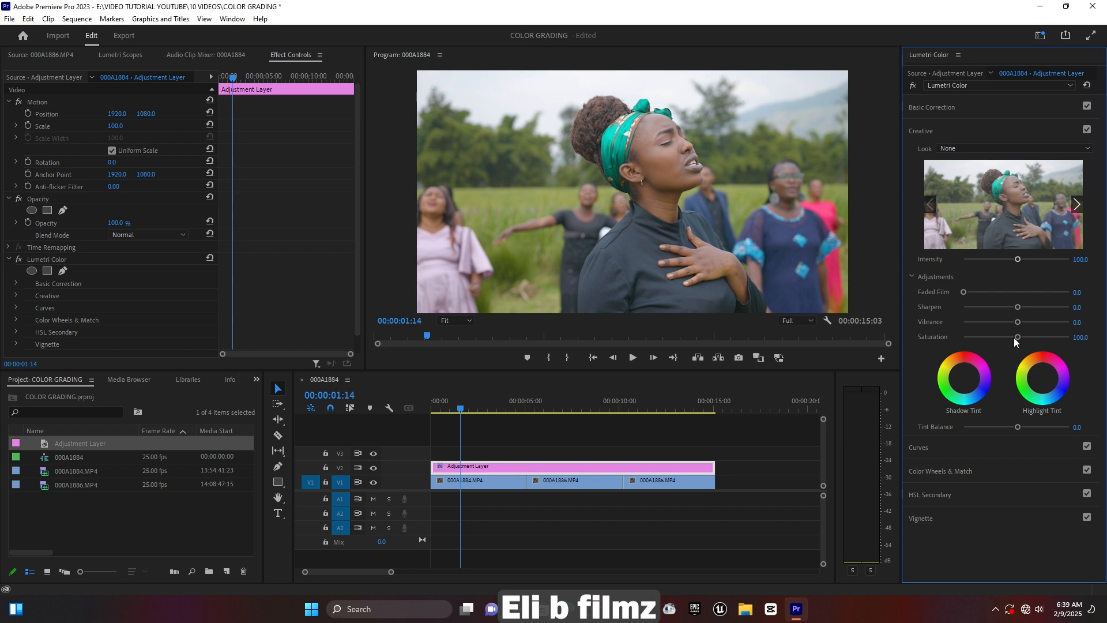
drag(1016, 337, 1019, 342)
click(923, 125)
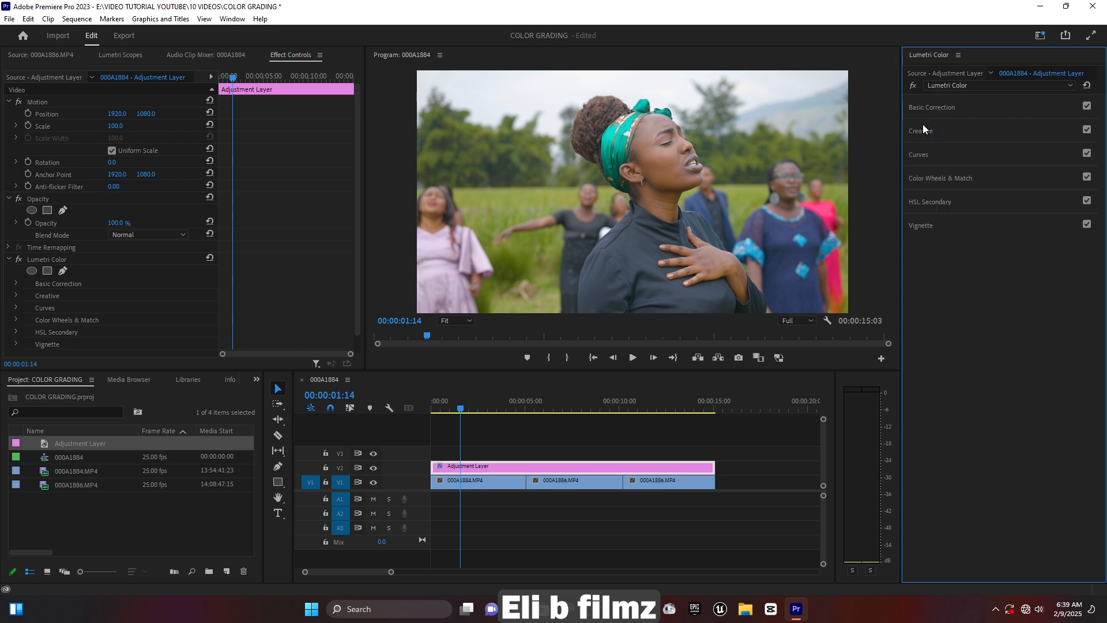
Add shadow, midtone and highlight control points to the white RGB curve and enlarge the program monitor
click(919, 153)
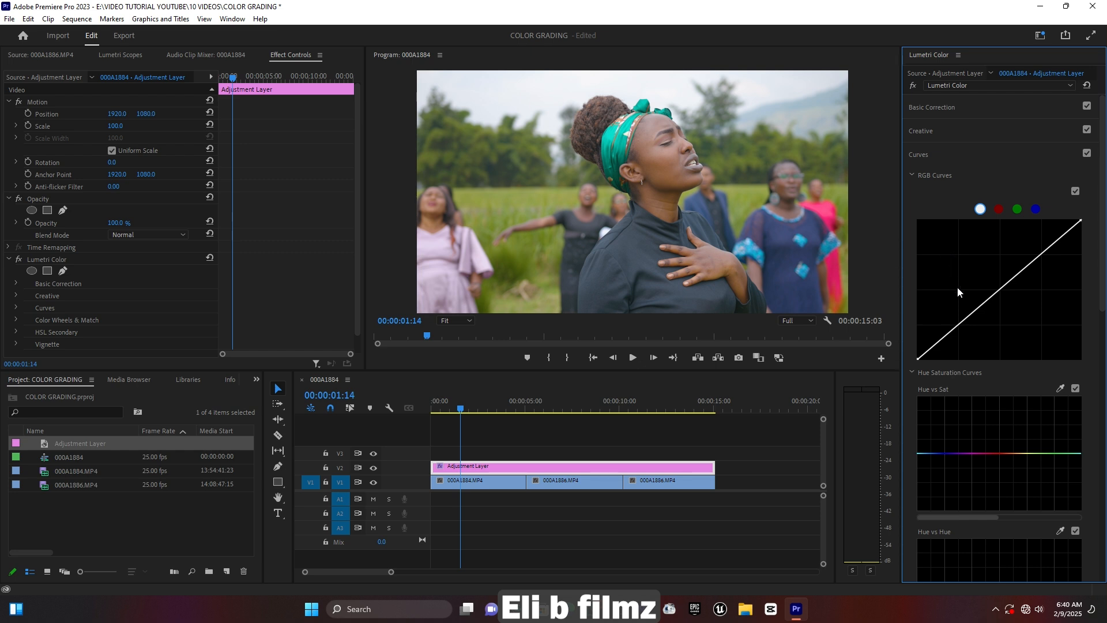
click(1001, 289)
click(958, 325)
click(1041, 253)
drag(366, 370, 226, 422)
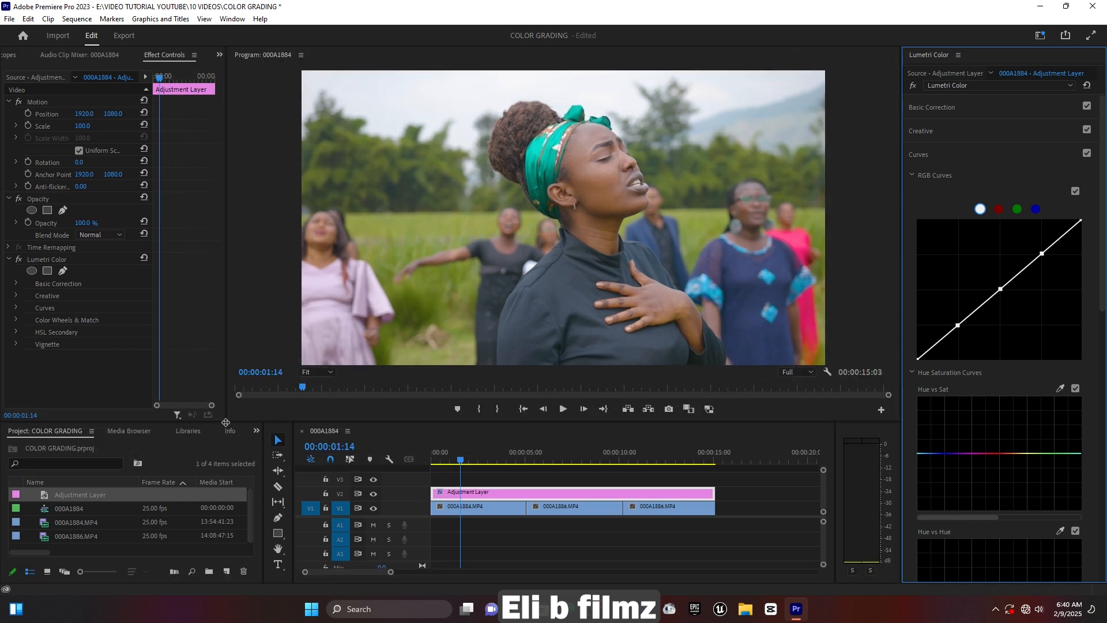
Shape the RGB curve for slightly more contrast by raising the midtone point and lowering the shadow point
click(1000, 289)
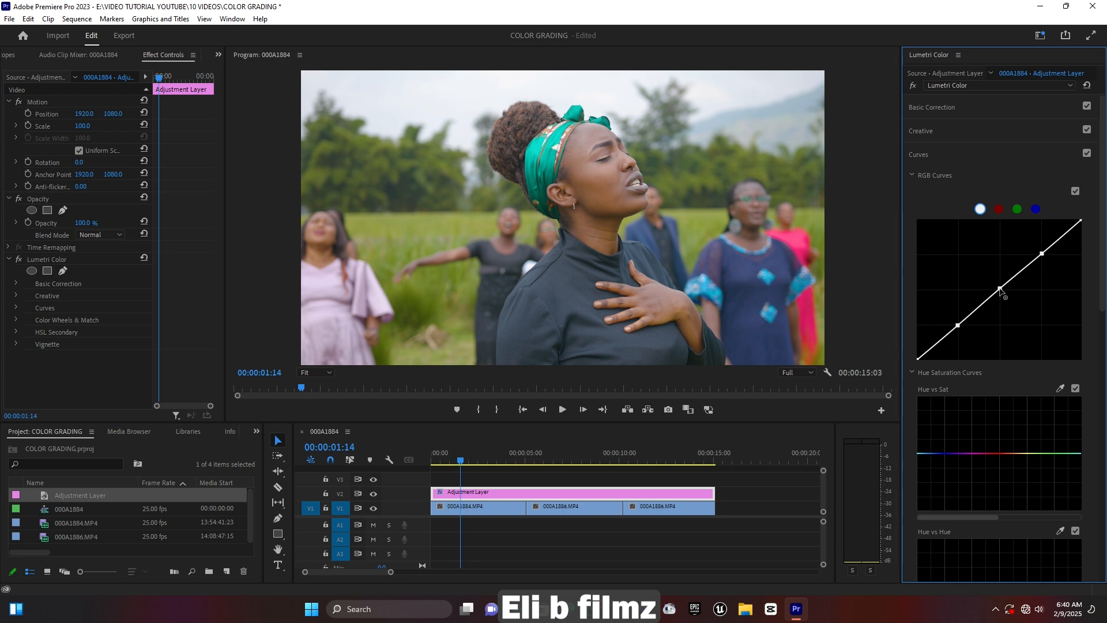
drag(1000, 289, 996, 286)
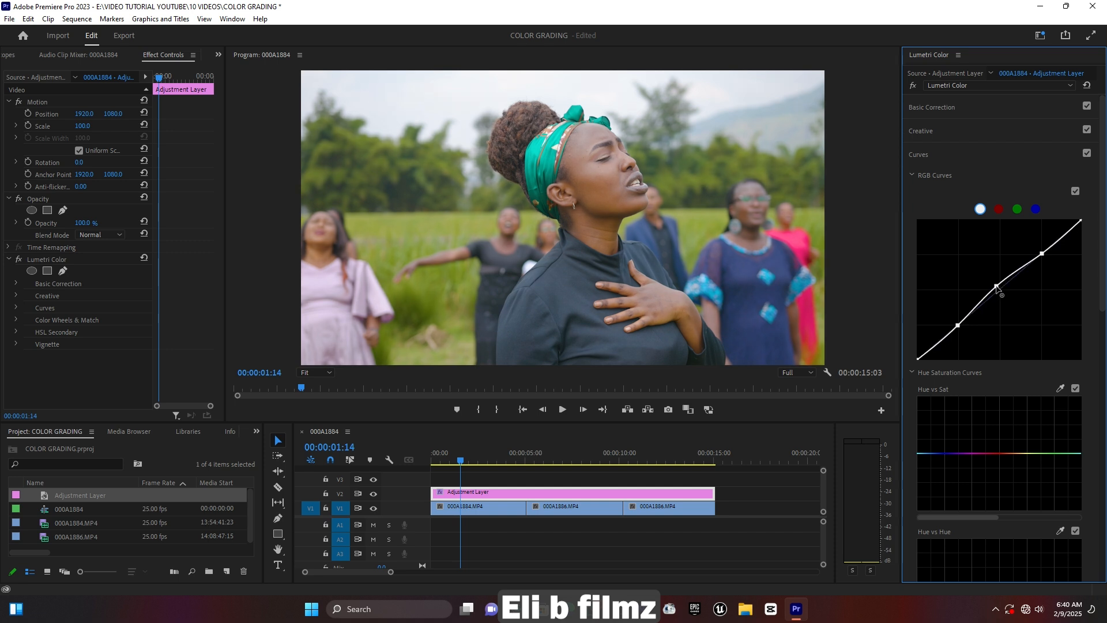
drag(996, 286, 996, 288)
drag(958, 326, 957, 329)
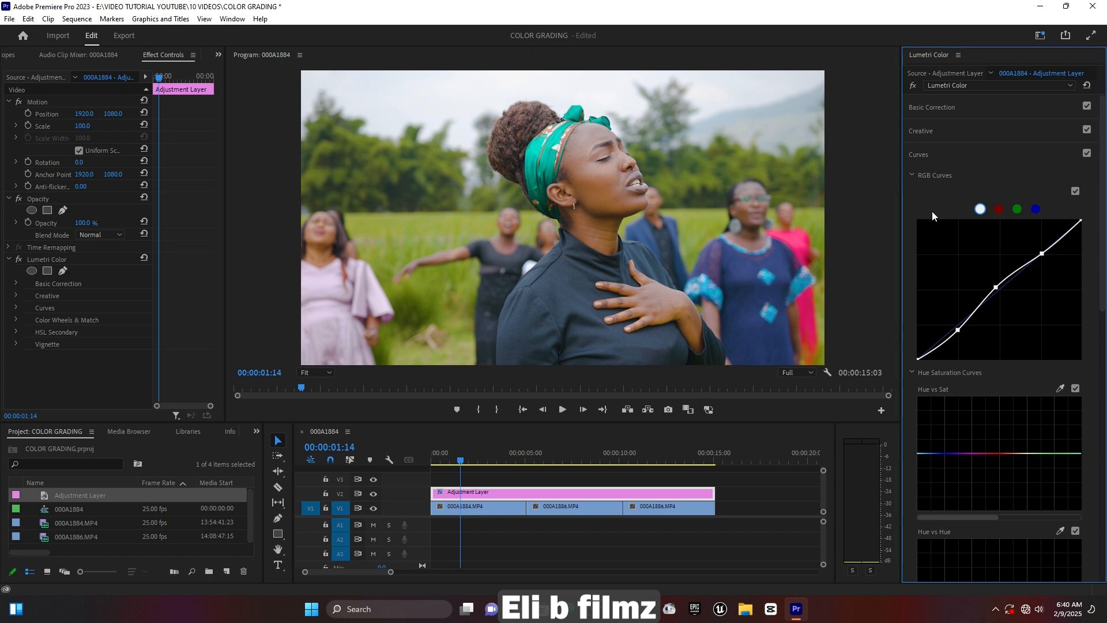
click(922, 152)
click(922, 152)
Sample the green grass for the Hue vs Sat curve and raise the green point to boost its saturation
scroll(1001, 328, down, 2)
scroll(1000, 328, down, 3)
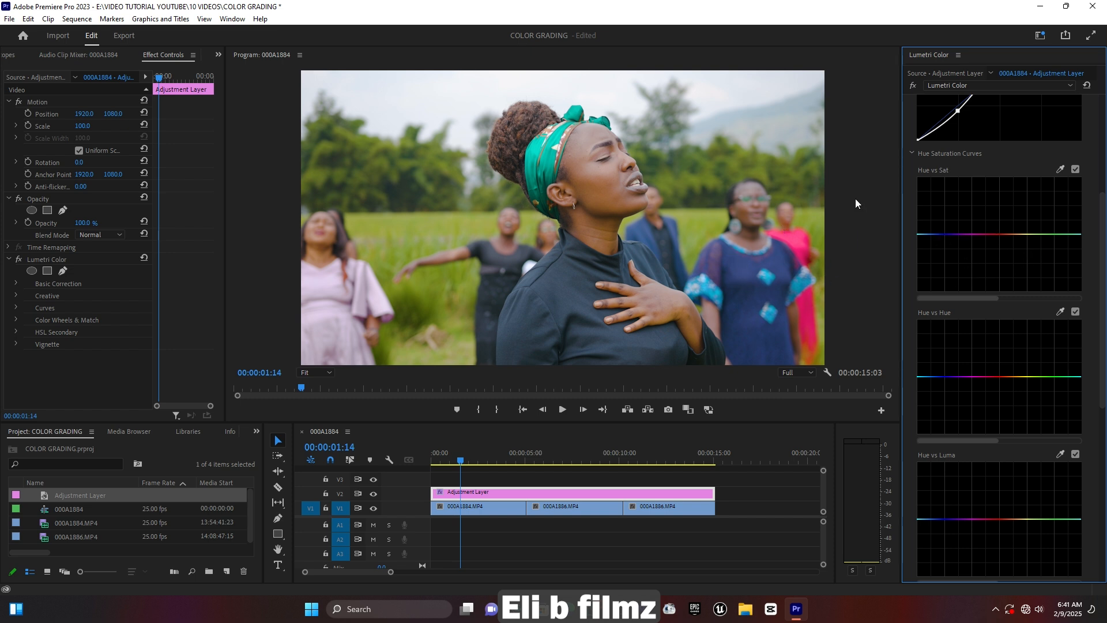
click(1060, 170)
click(431, 292)
mouse_move(1035, 234)
mouse_down()
mouse_move(1037, 222)
mouse_move(1041, 264)
mouse_move(1036, 231)
mouse_up()
click(1030, 234)
mouse_move(1045, 234)
mouse_down()
mouse_move(1045, 216)
mouse_move(1052, 224)
mouse_up()
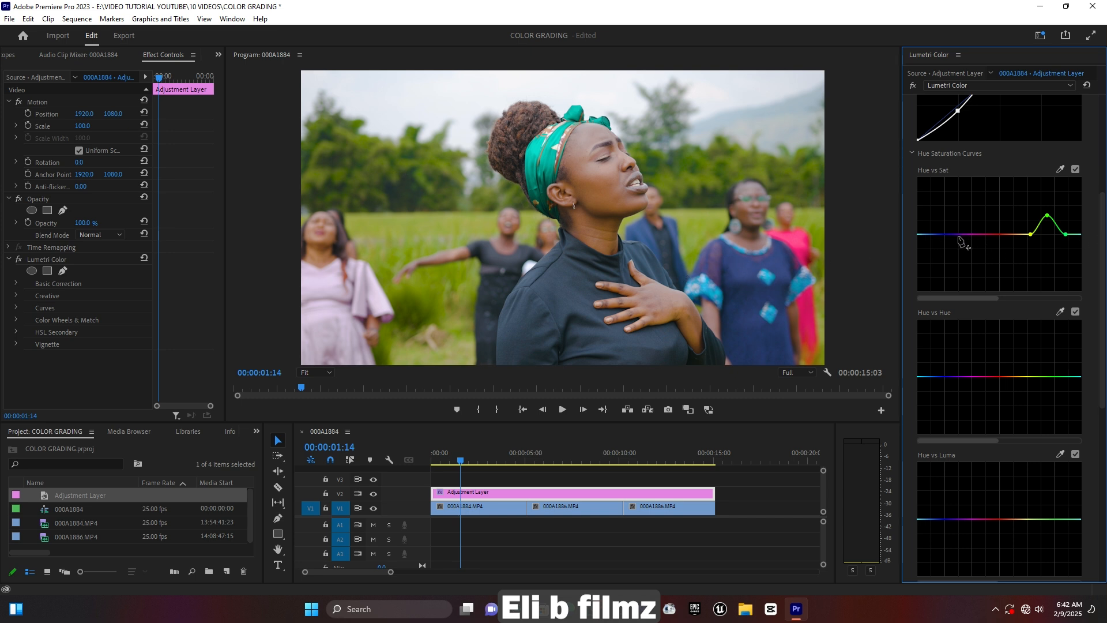
Add control points around the blue range of the Hue vs Sat curve and raise the blue point to boost its saturation
click(1077, 235)
click(955, 234)
drag(929, 234, 933, 202)
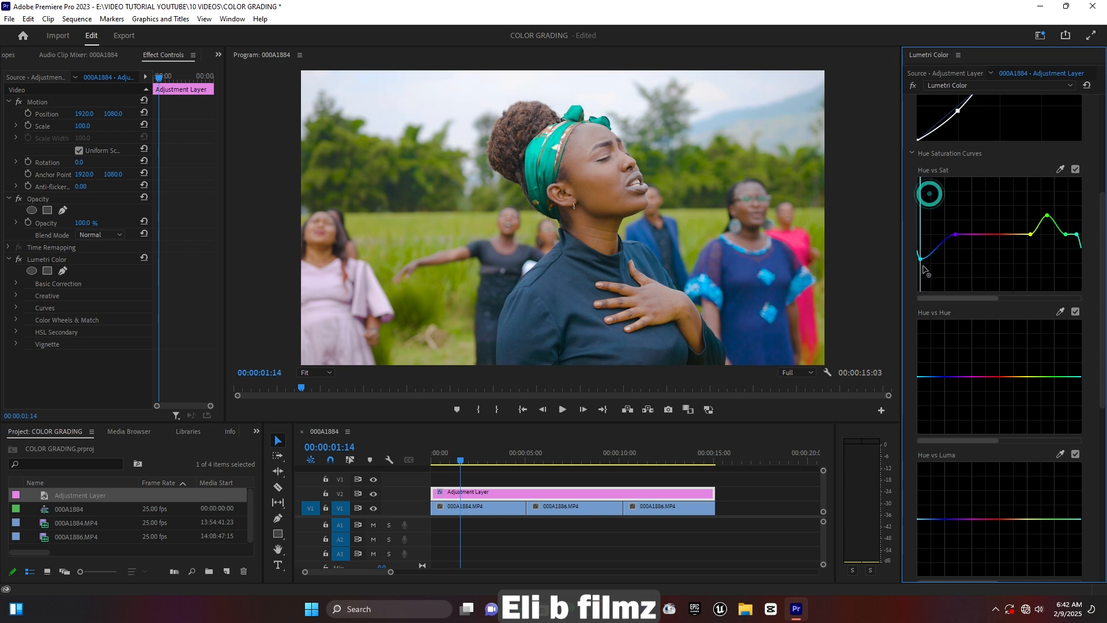
drag(928, 193, 927, 269)
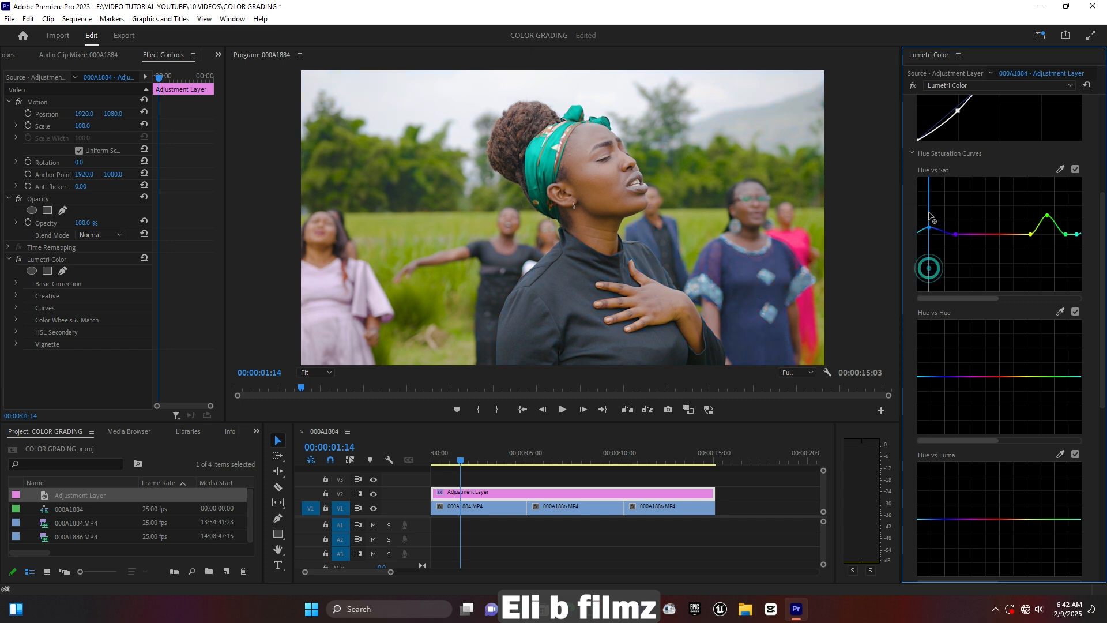
drag(926, 267, 928, 207)
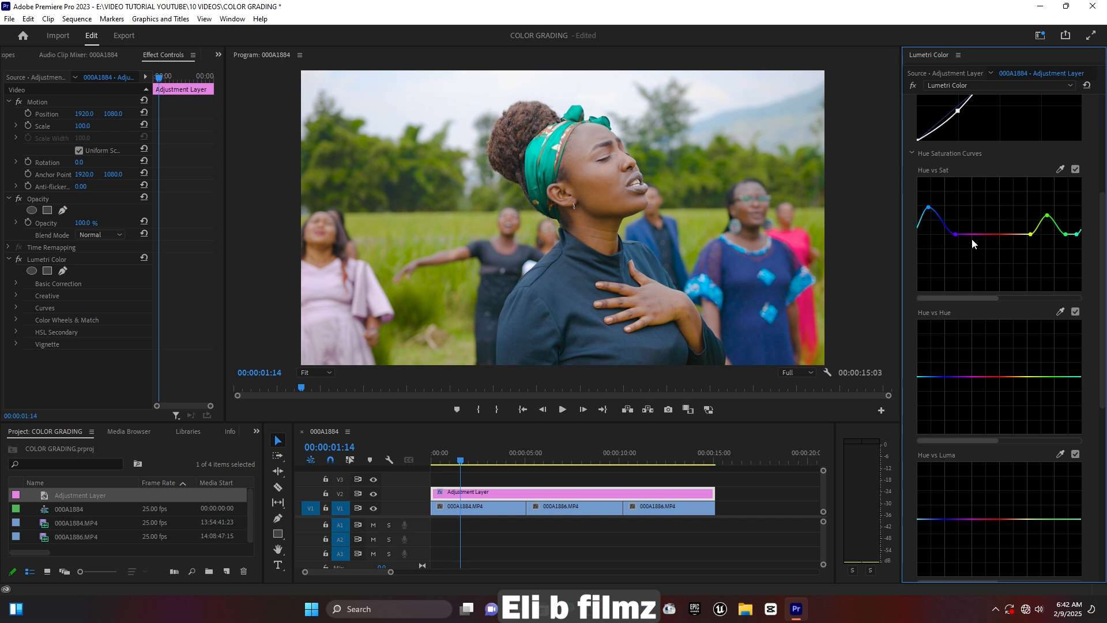
Review the grade on the second and third clips in the sequence, ending at 00:00:06:00
click(547, 456)
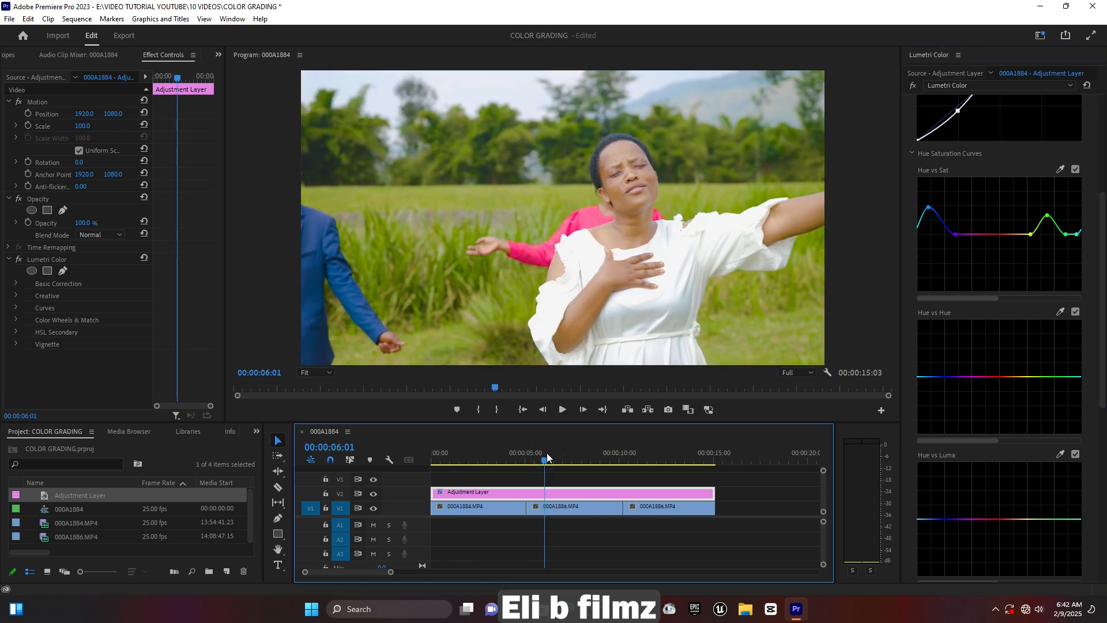
click(573, 455)
click(668, 459)
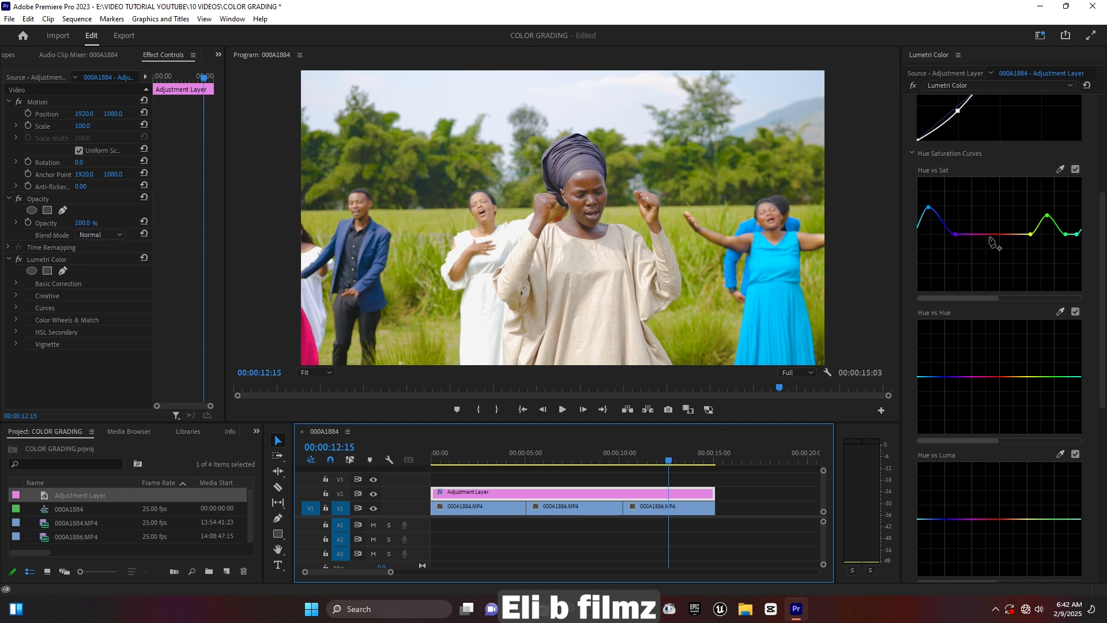
drag(645, 456, 545, 455)
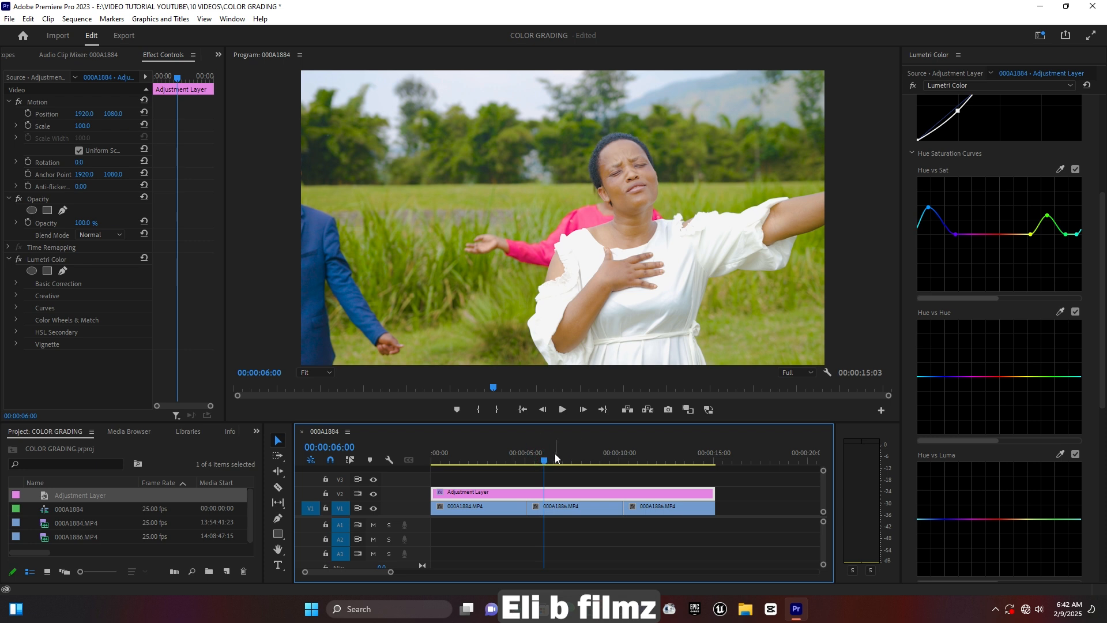
Sample the pink dress in the second clip for the Hue vs Sat curve and slightly raise the red point to boost its saturation
click(564, 460)
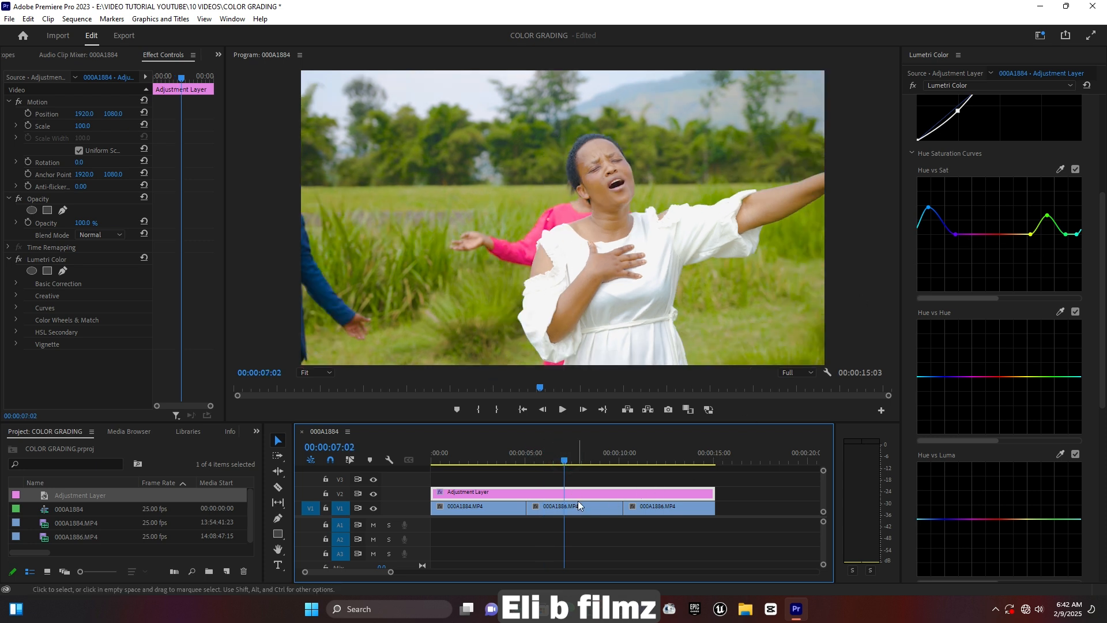
click(1059, 169)
click(562, 214)
drag(993, 235, 993, 224)
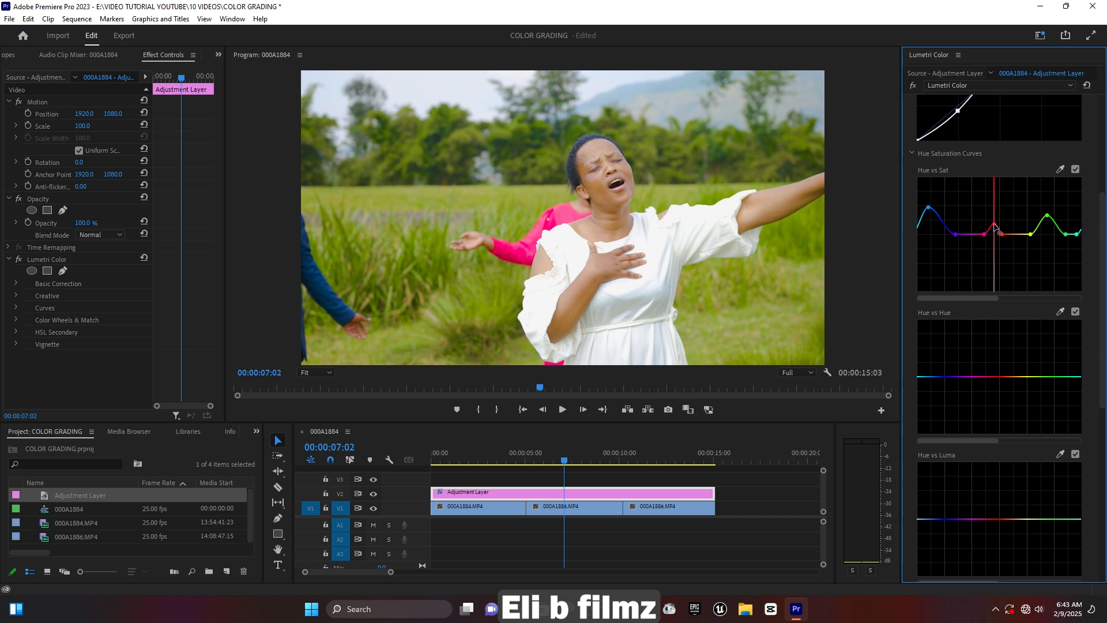
Review the boosted colours on all three clips in the sequence, ending on the first clip at 00:00:02:22
click(669, 457)
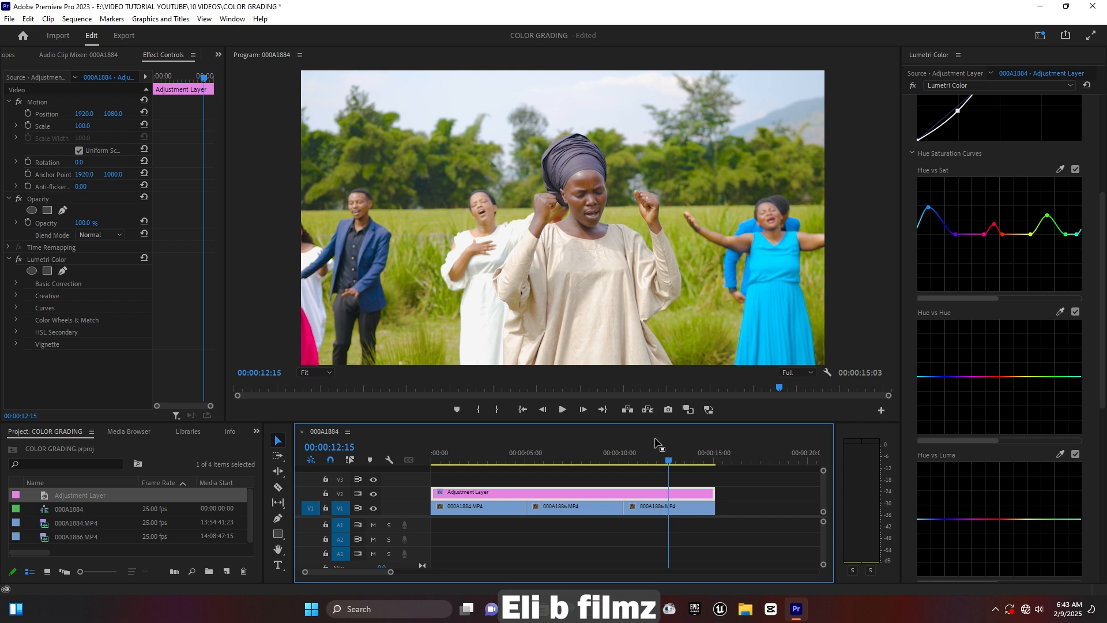
click(602, 455)
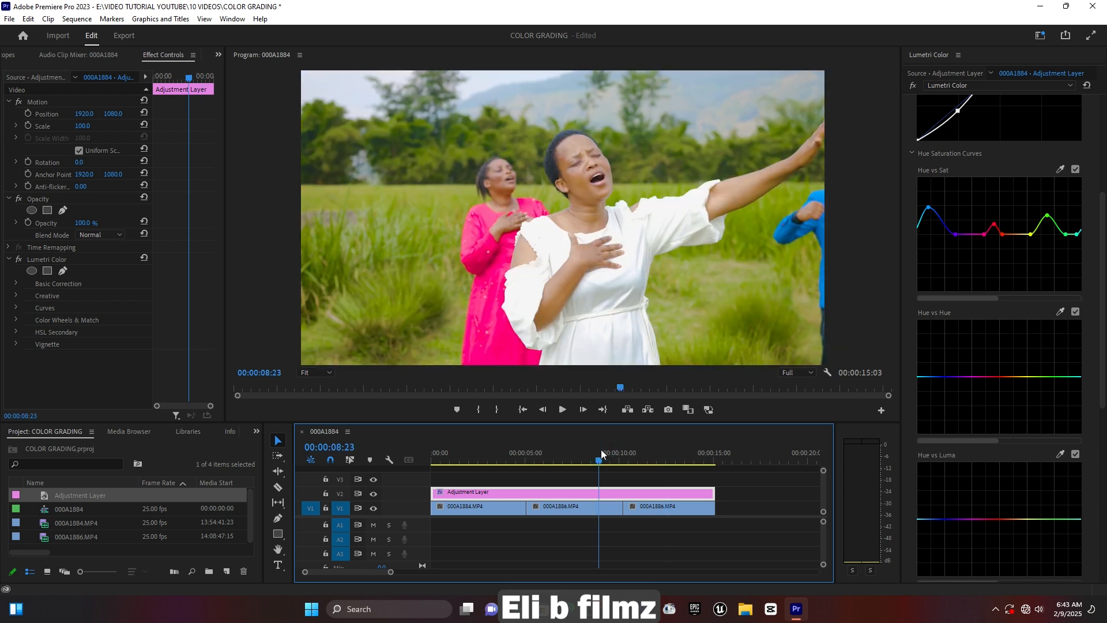
click(503, 455)
click(598, 449)
click(599, 450)
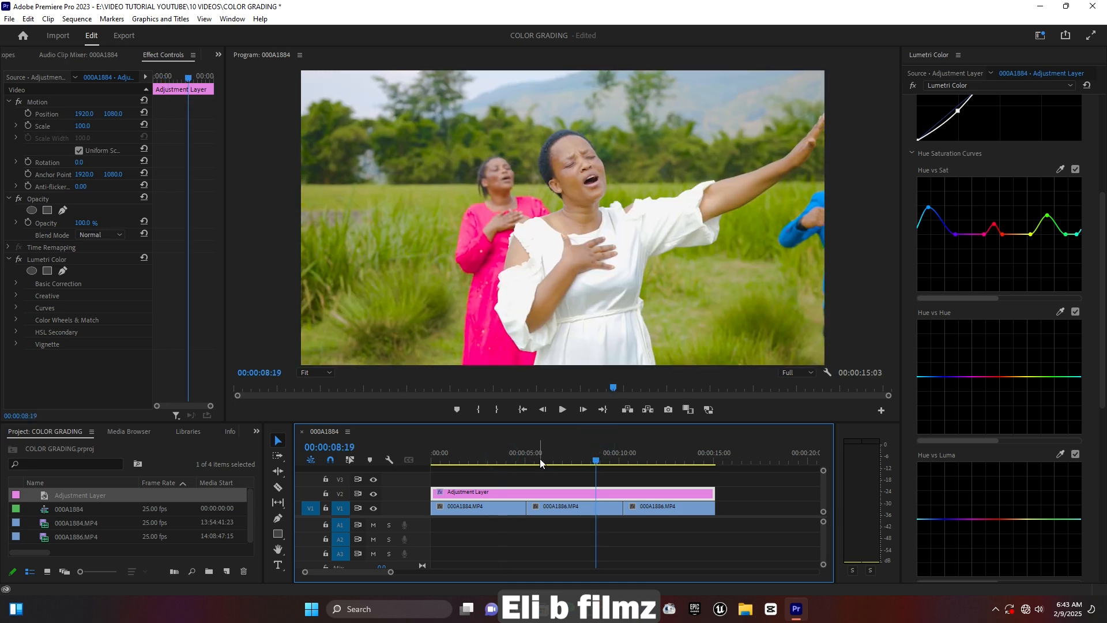
click(668, 460)
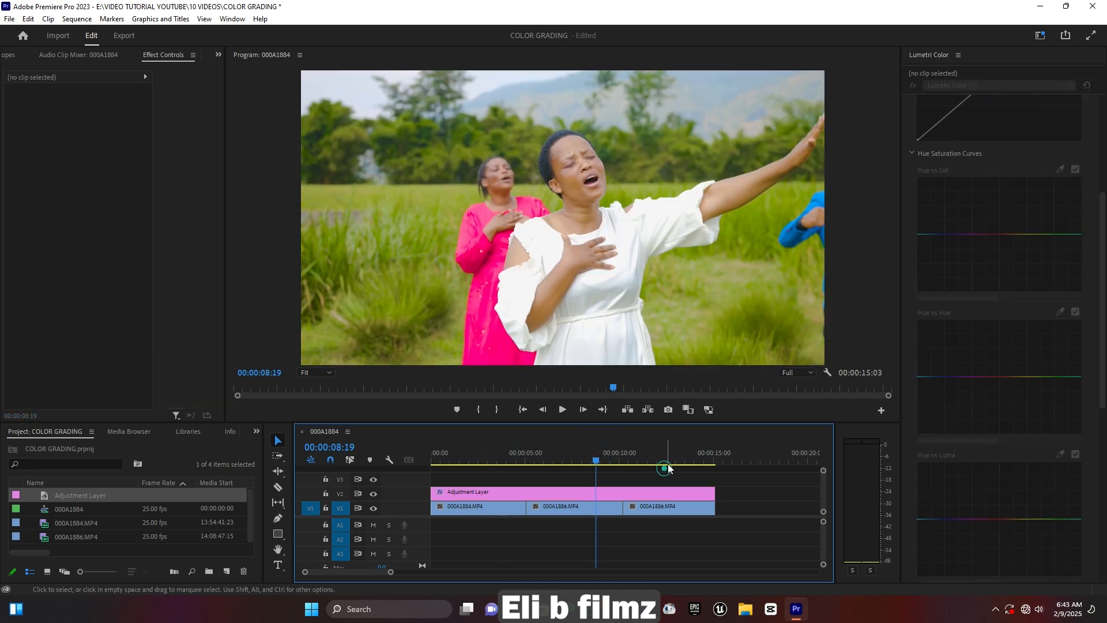
click(554, 452)
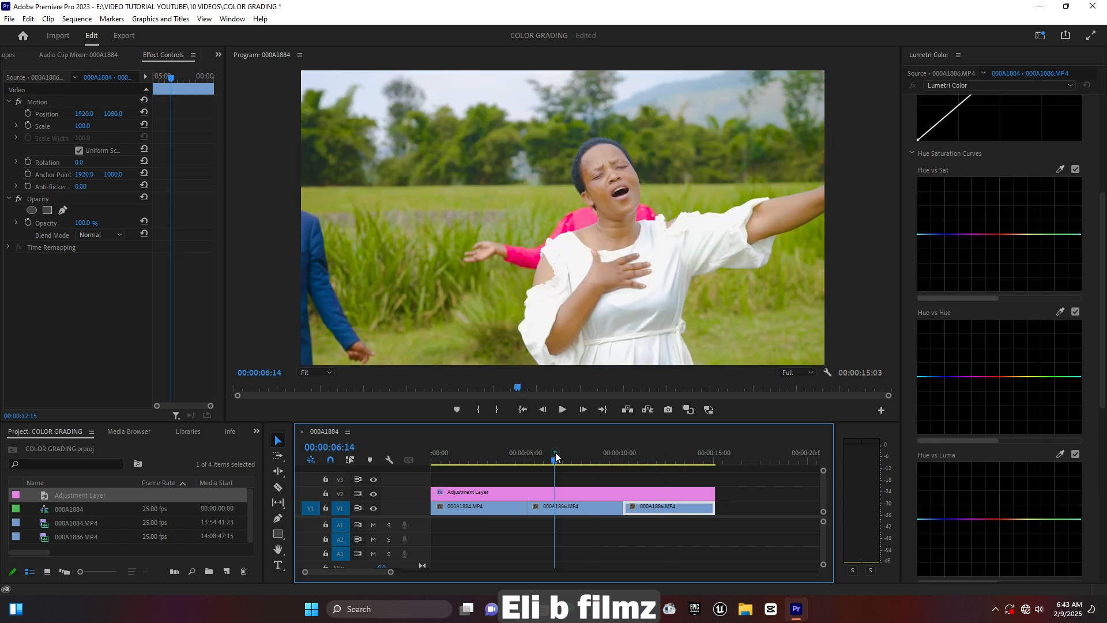
click(510, 449)
click(486, 450)
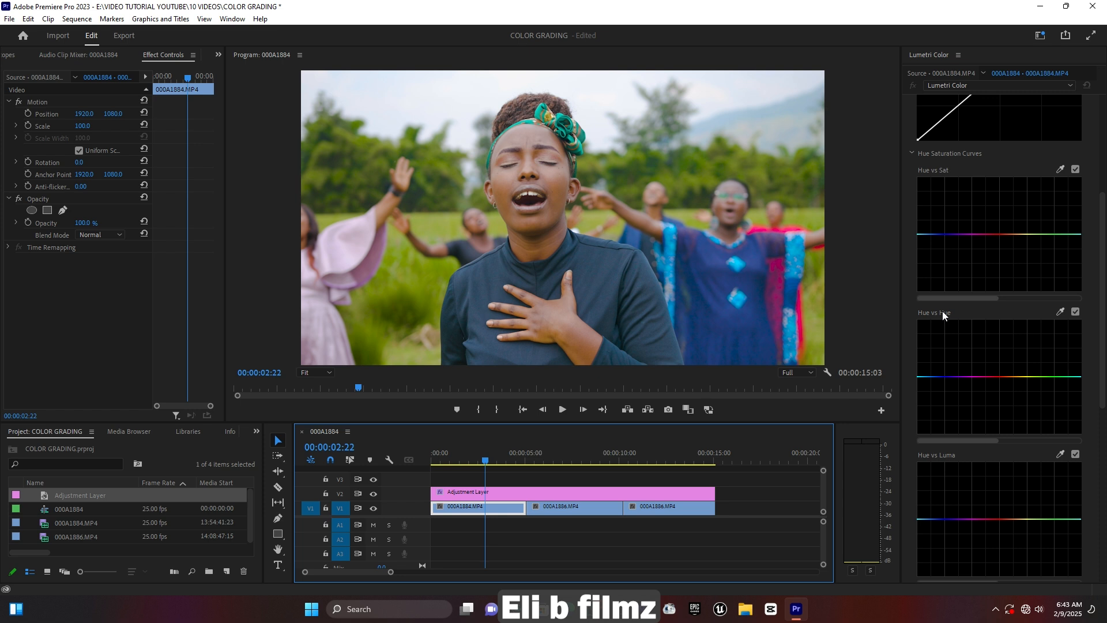
Reselect the adjustment layer on V2 and bring its Hue vs Hue curve into full view
click(497, 493)
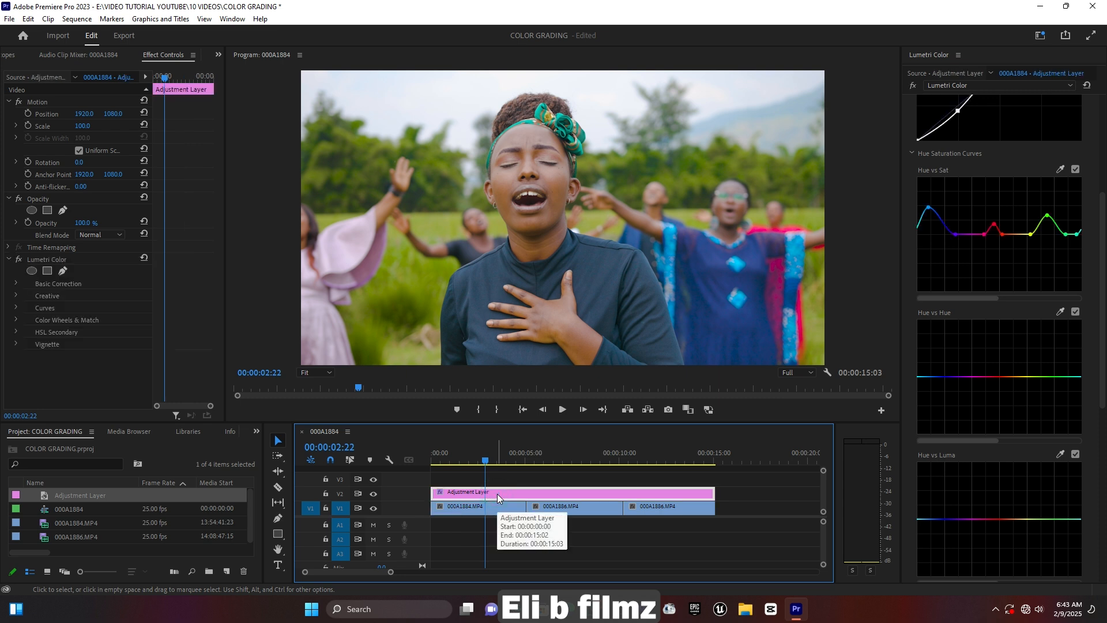
scroll(1002, 339, down, 2)
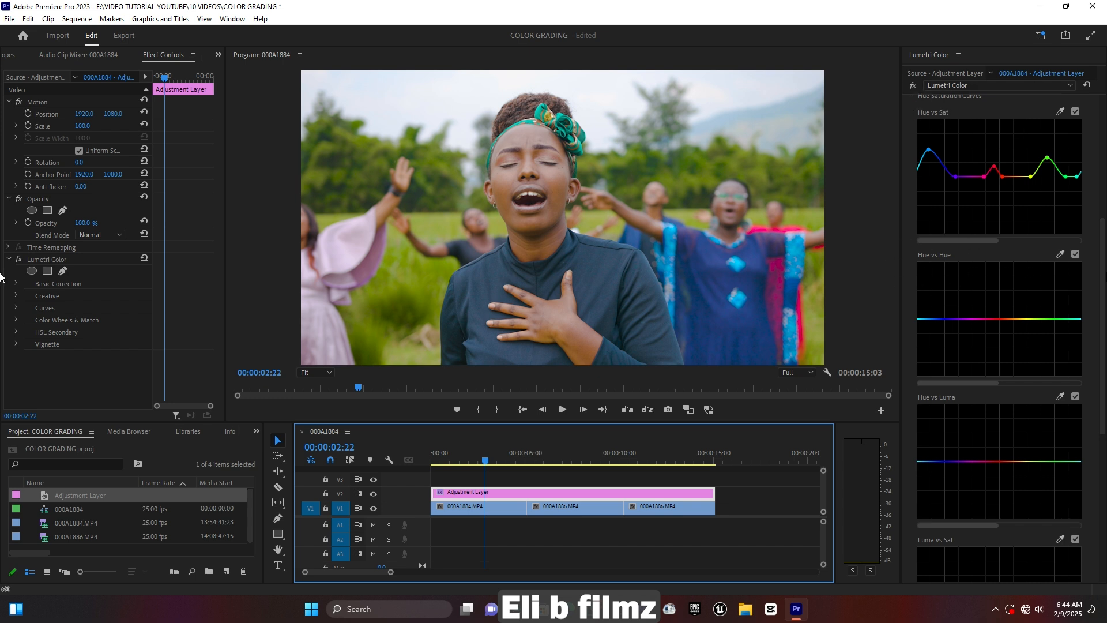
Sample the green background for the Hue vs Hue curve and try shifting the sampled yellow-green point up and down
click(1060, 256)
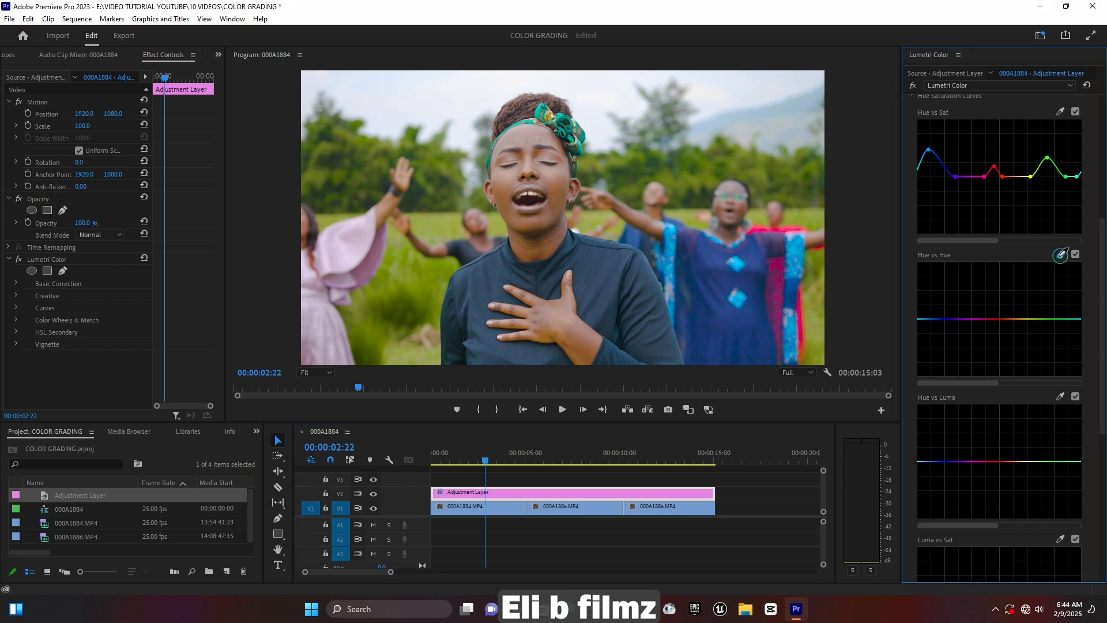
click(423, 283)
click(1036, 318)
mouse_move(1037, 318)
mouse_down()
mouse_move(1035, 309)
mouse_move(1040, 317)
mouse_up()
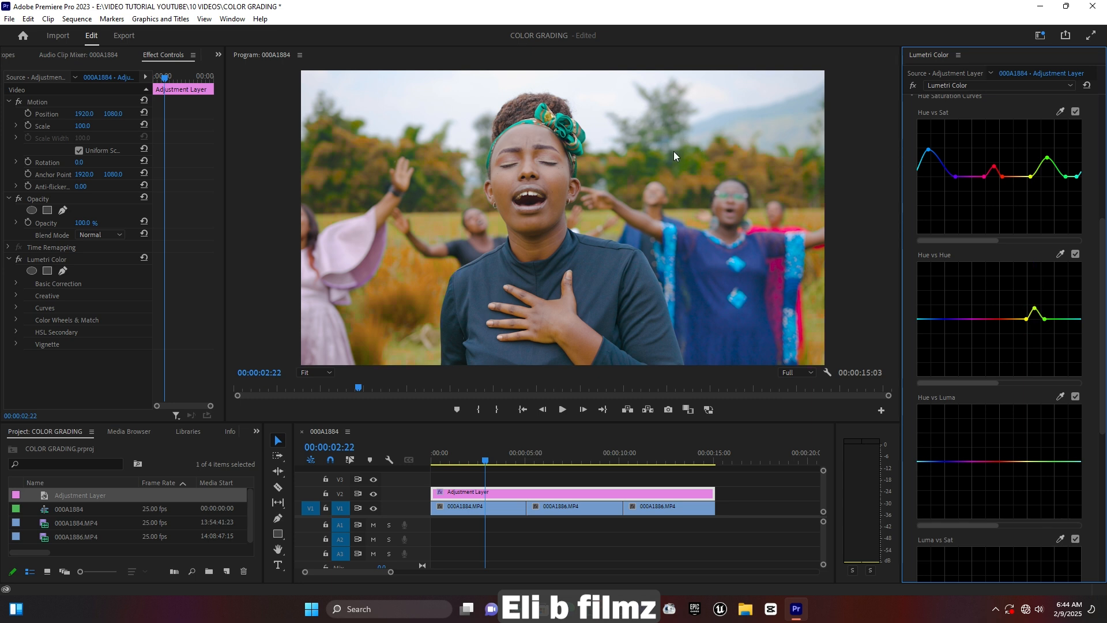
drag(1035, 307, 1037, 326)
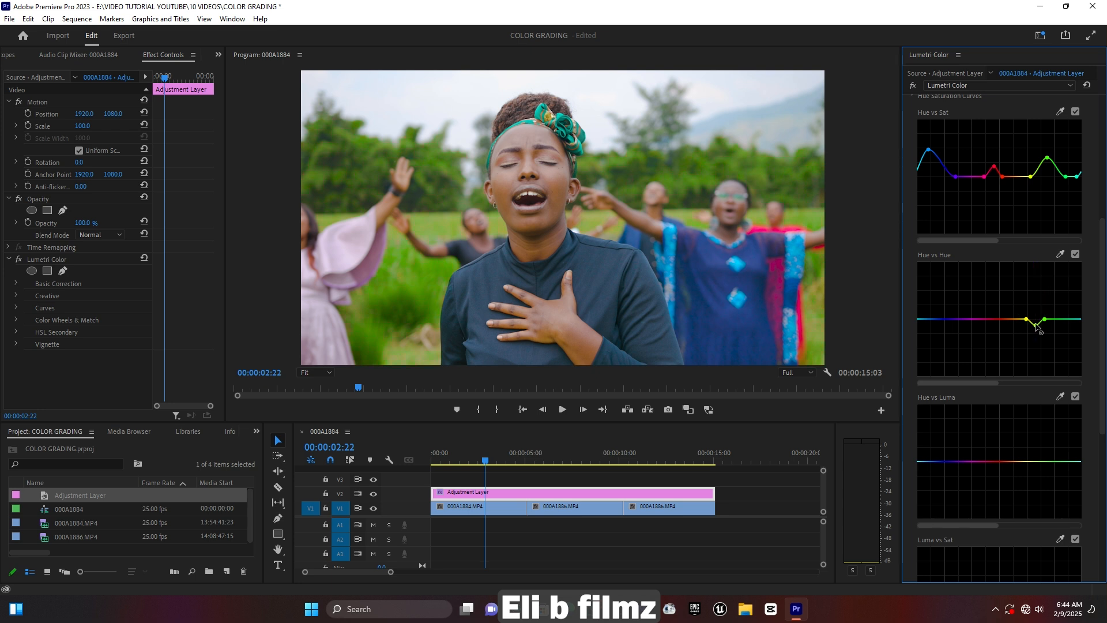
drag(1035, 324, 1035, 310)
Add control points around the green range of the Hue vs Hue curve and raise the green point to turn the foliage golden
click(1025, 319)
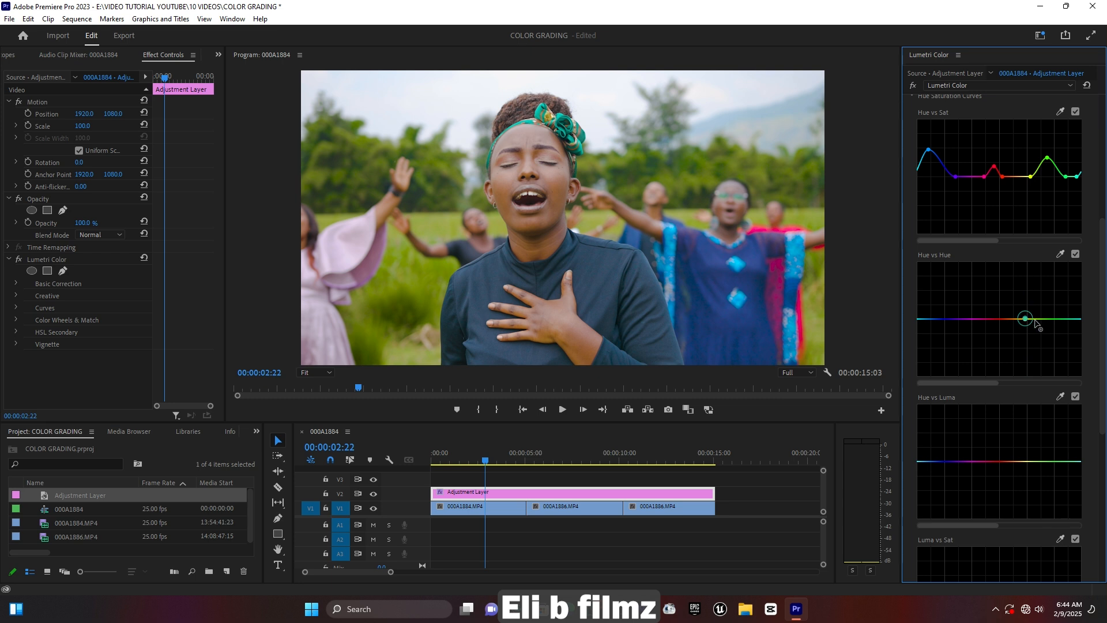
click(1067, 319)
drag(1046, 319, 1047, 313)
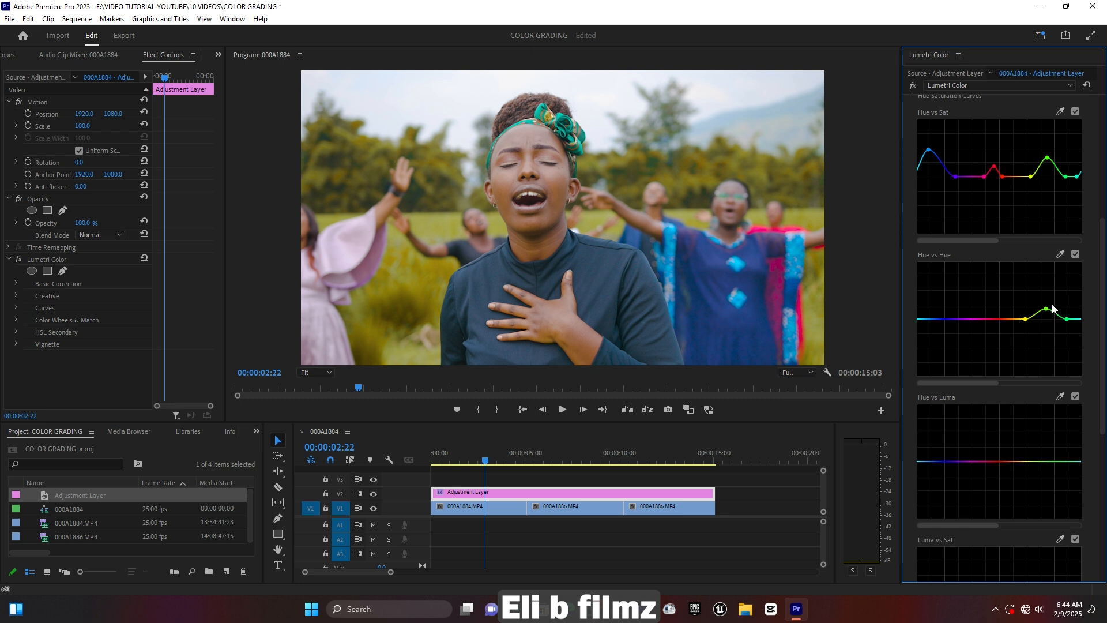
drag(1046, 310, 1048, 332)
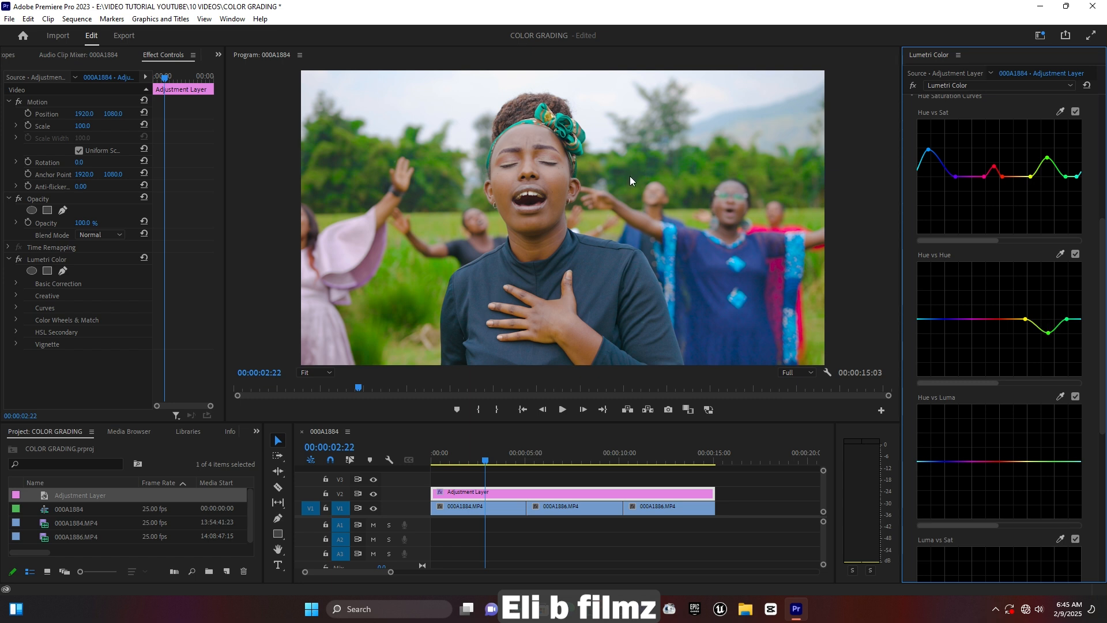
drag(1048, 332, 1047, 304)
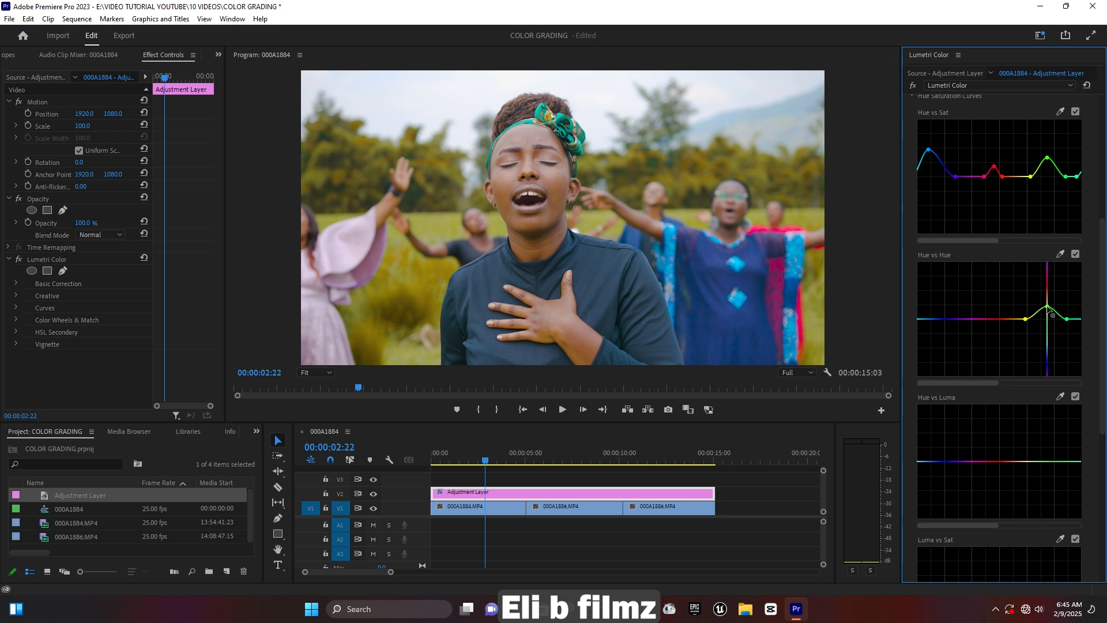
drag(1047, 304, 1047, 305)
Check the golden foliage on the second and third clips and lower the green Hue vs Hue point slightly to soften the shift
click(571, 458)
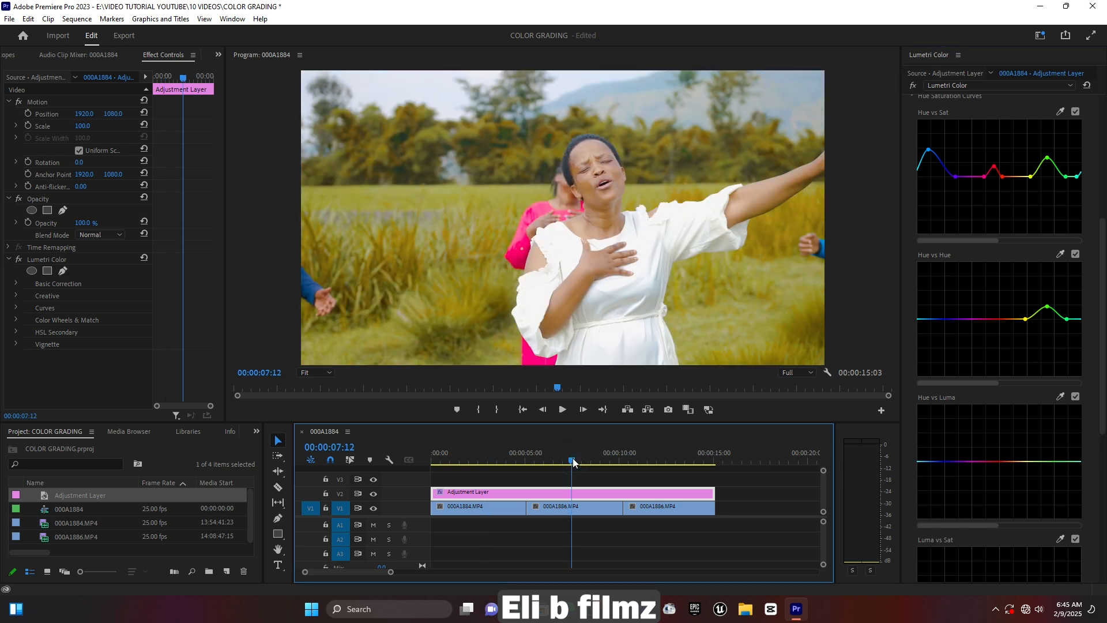
click(684, 452)
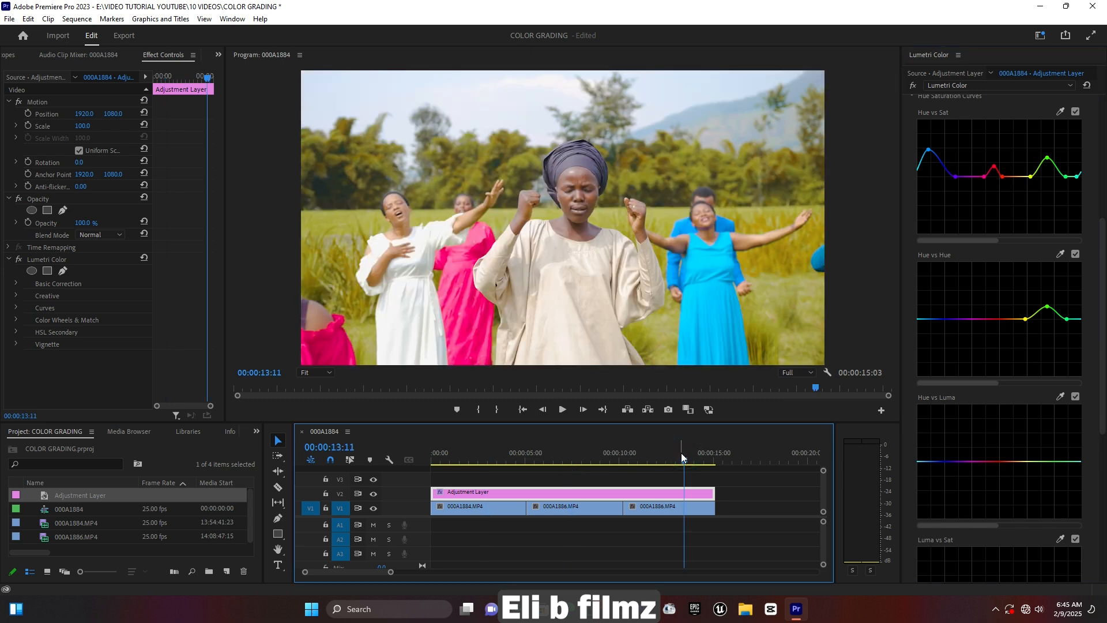
click(577, 455)
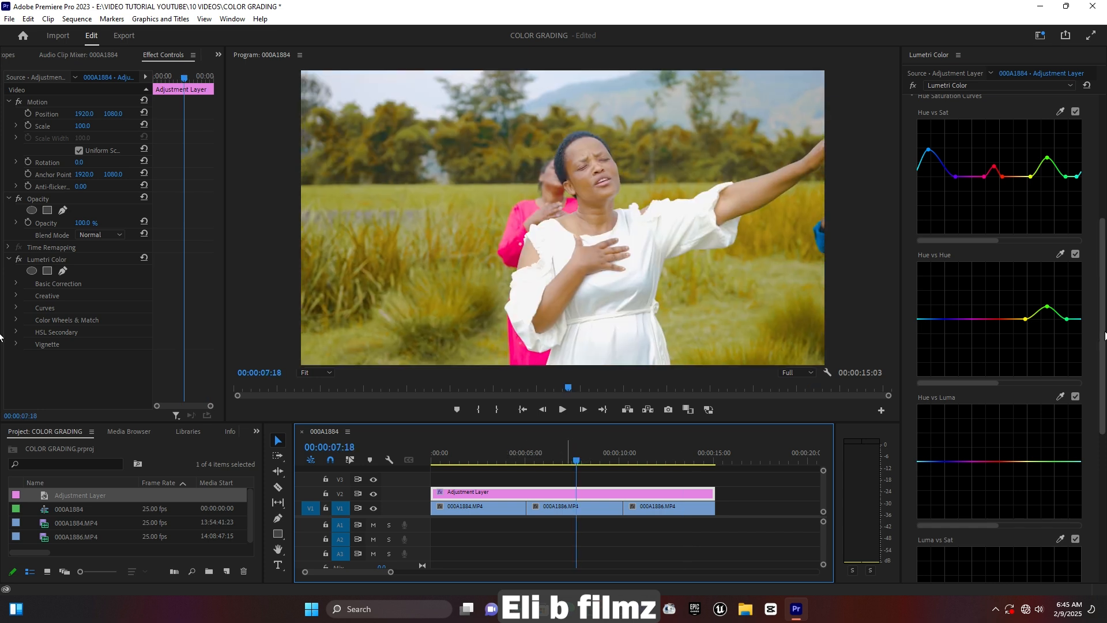
mouse_move(1047, 306)
mouse_down()
mouse_move(1046, 334)
mouse_move(1050, 318)
mouse_up()
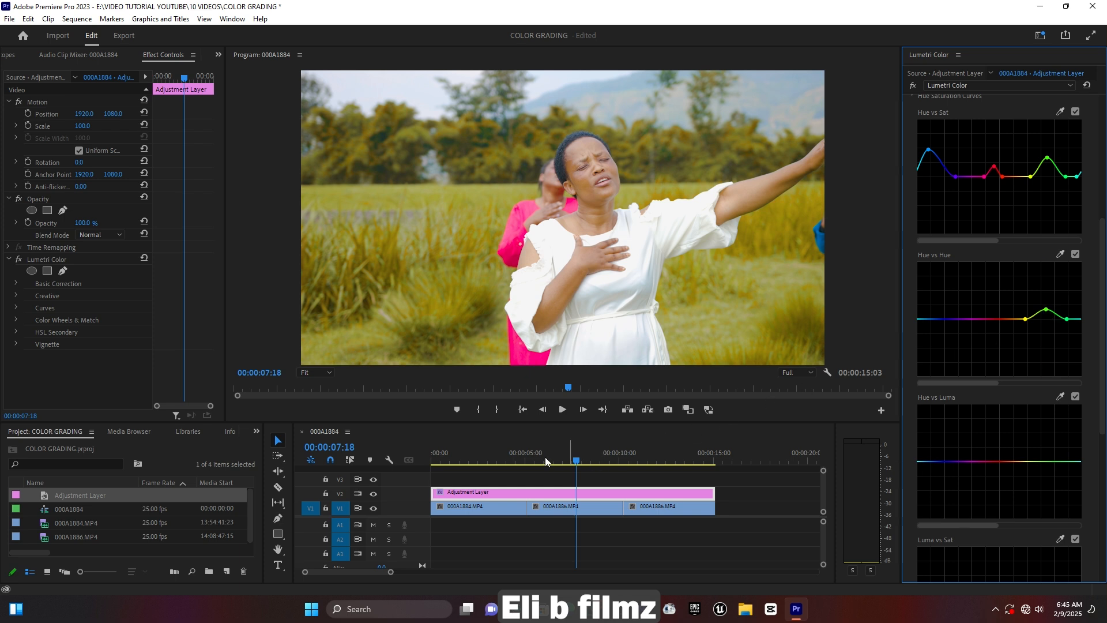
On the first clip at 00:00:03:24, add blue-range points to the Hue vs Hue curve and raise the blue point slightly towards teal
click(504, 452)
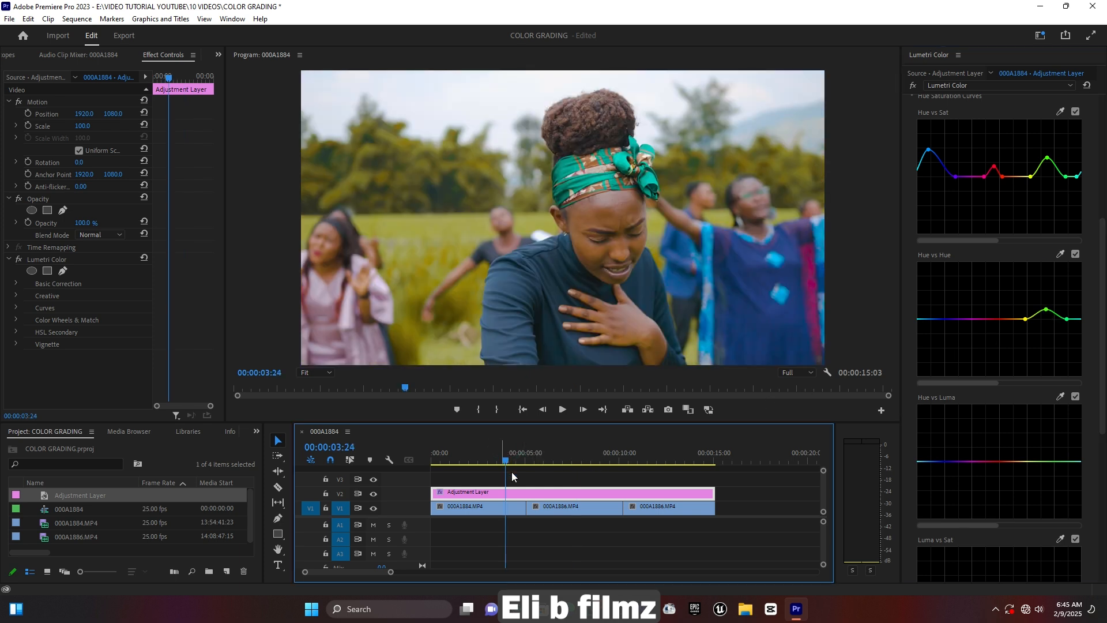
click(957, 318)
click(928, 316)
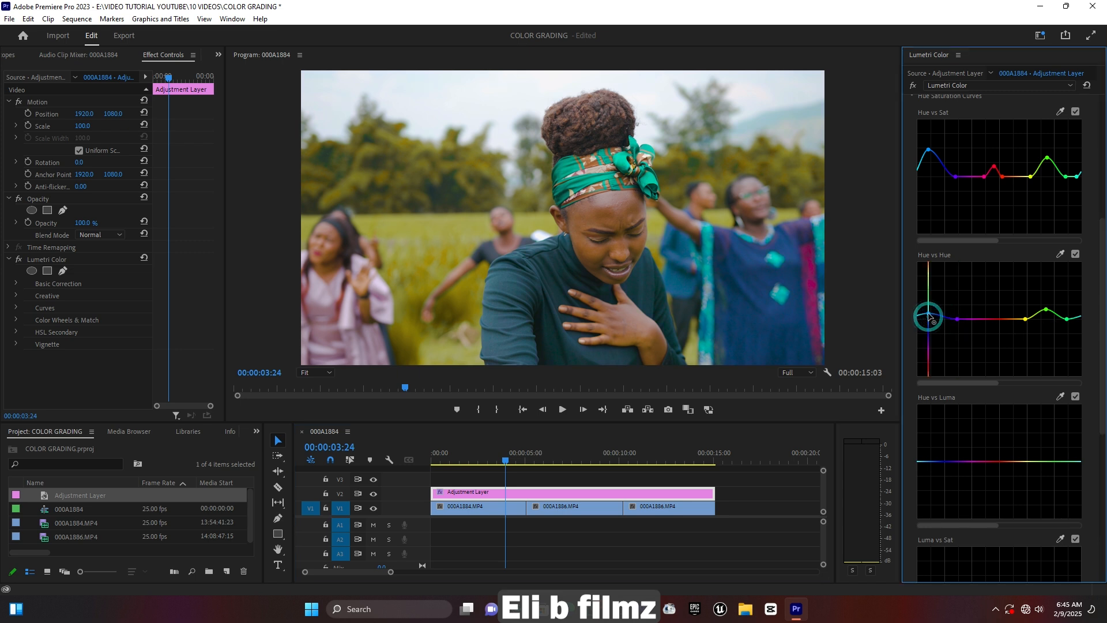
drag(928, 314, 930, 317)
mouse_move(929, 316)
mouse_down()
mouse_move(929, 330)
mouse_move(928, 317)
mouse_up()
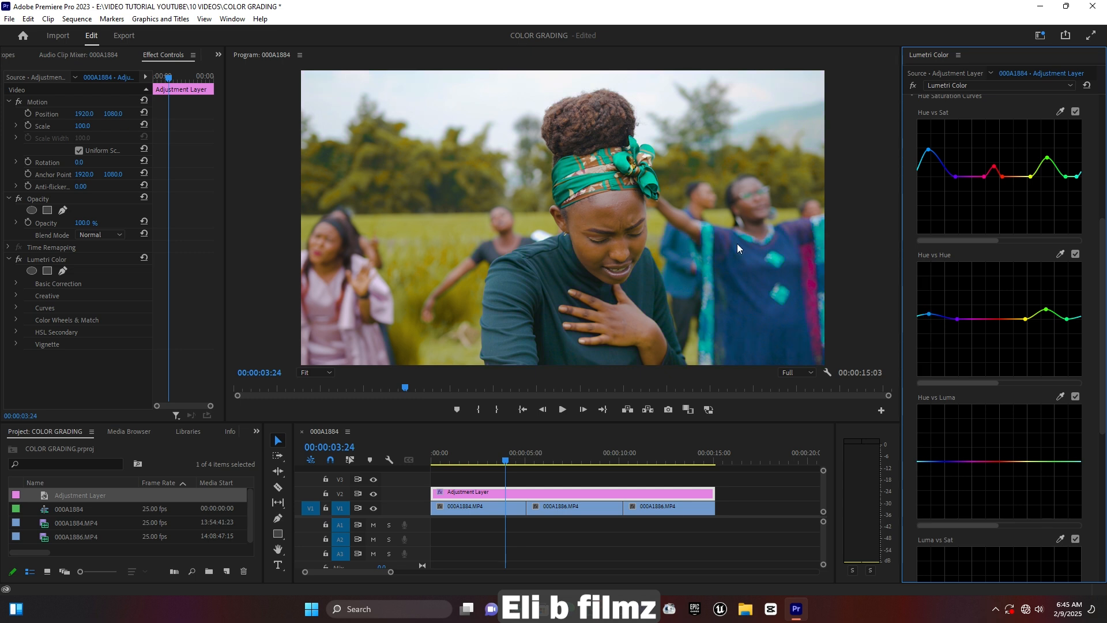
Review the hue changes on the third and first clips, ending on the frame at 00:00:03:06
click(648, 450)
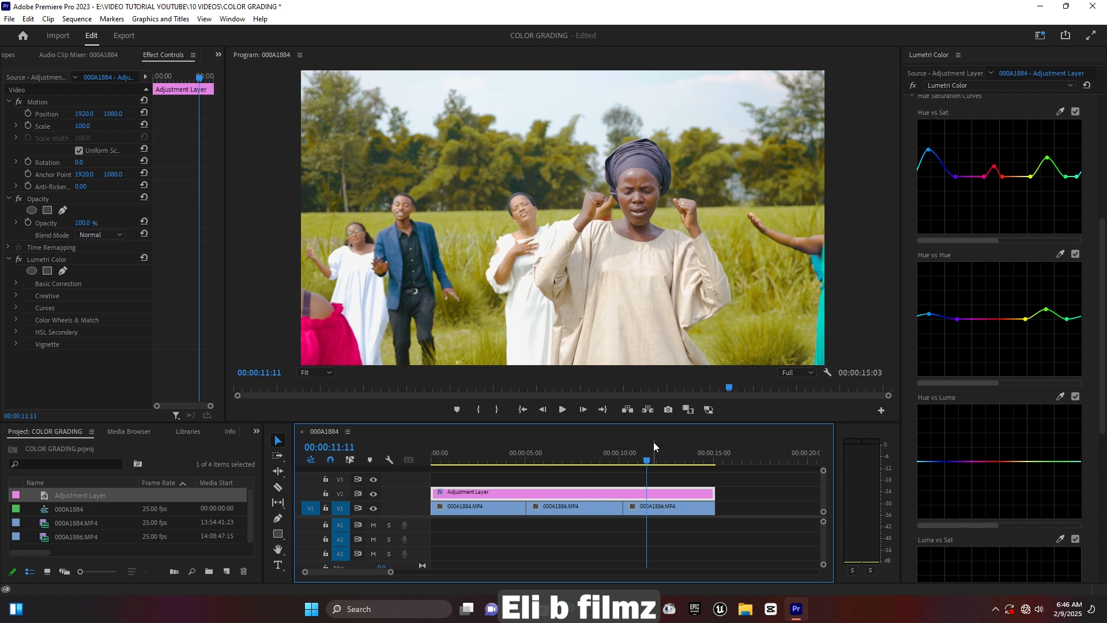
click(495, 453)
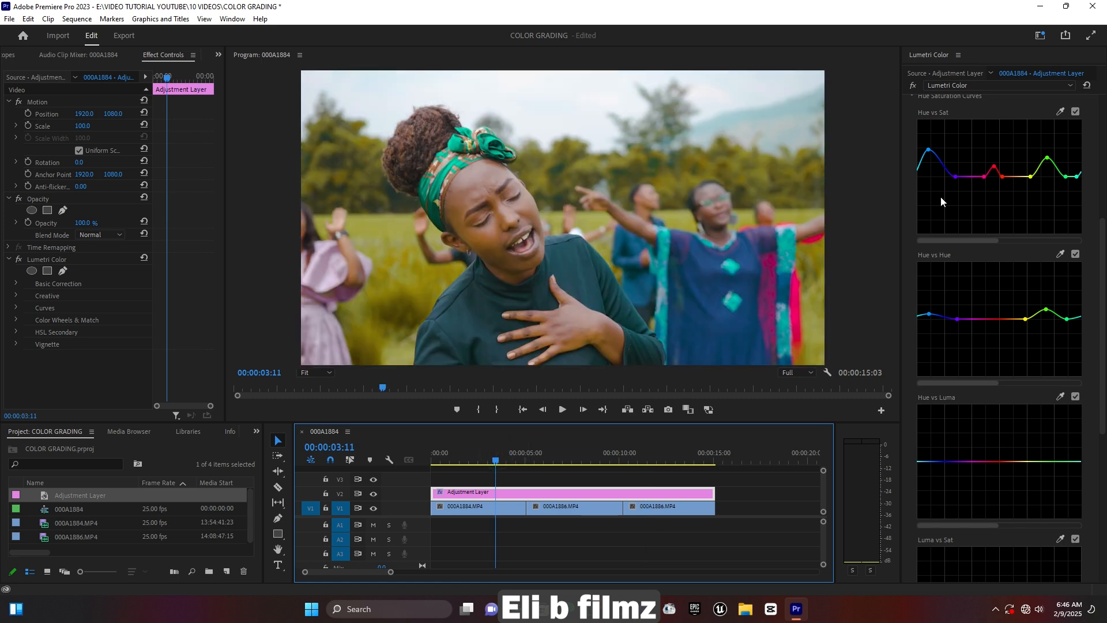
key(Left)
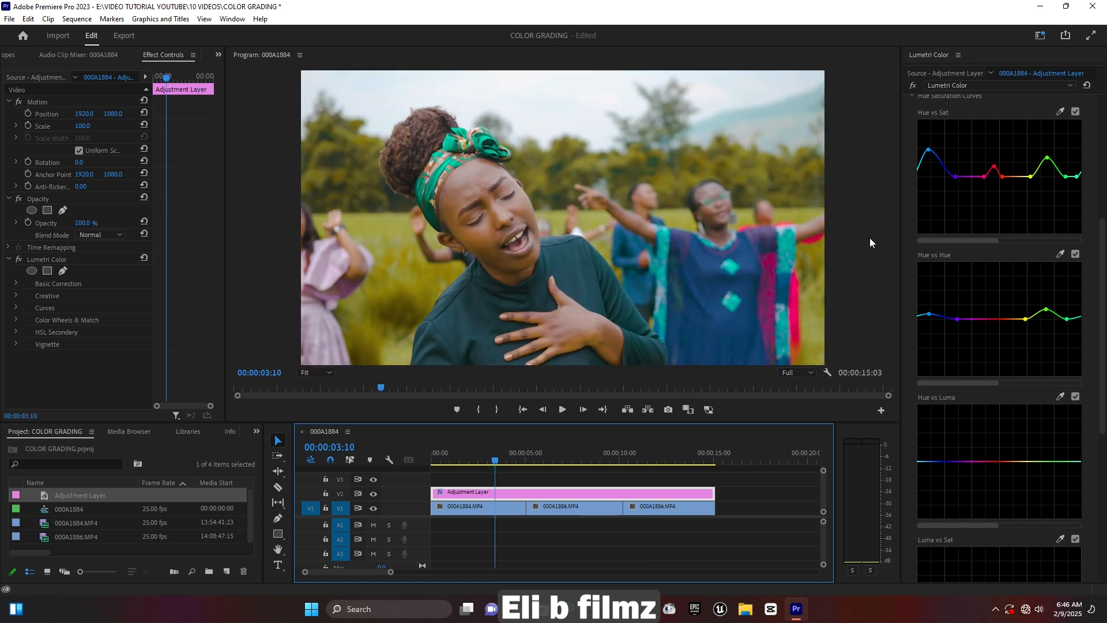
key(Left)
key(Left)
key(Left)
key(Left)
Collapse the Curves section and expand the HSL Secondary section for the adjustment layer
scroll(1004, 125, up, 3)
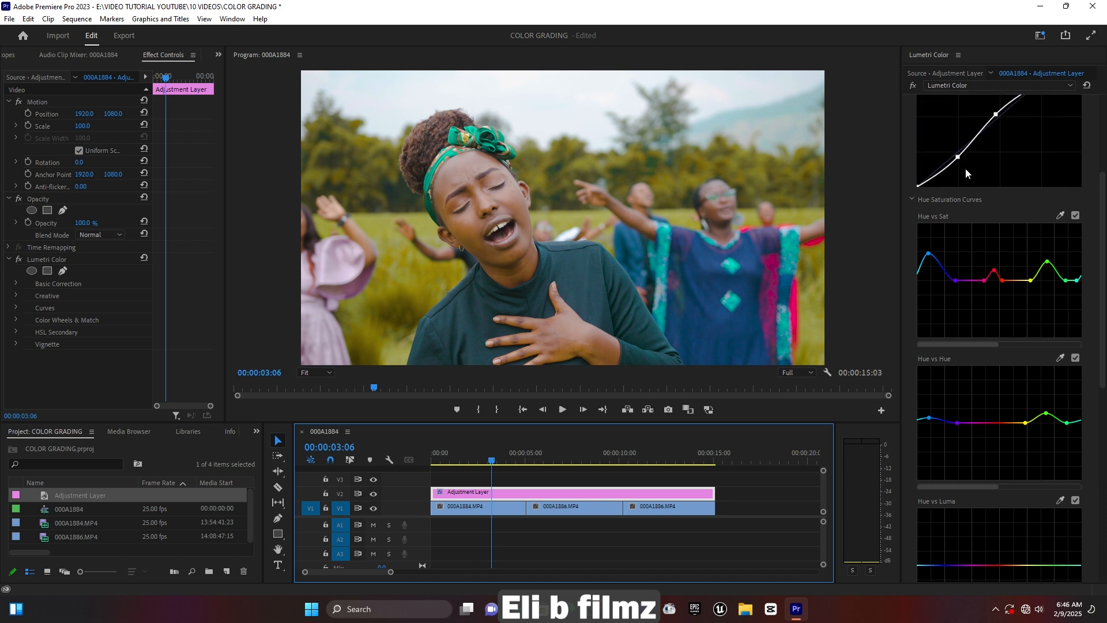
scroll(922, 184, up, 5)
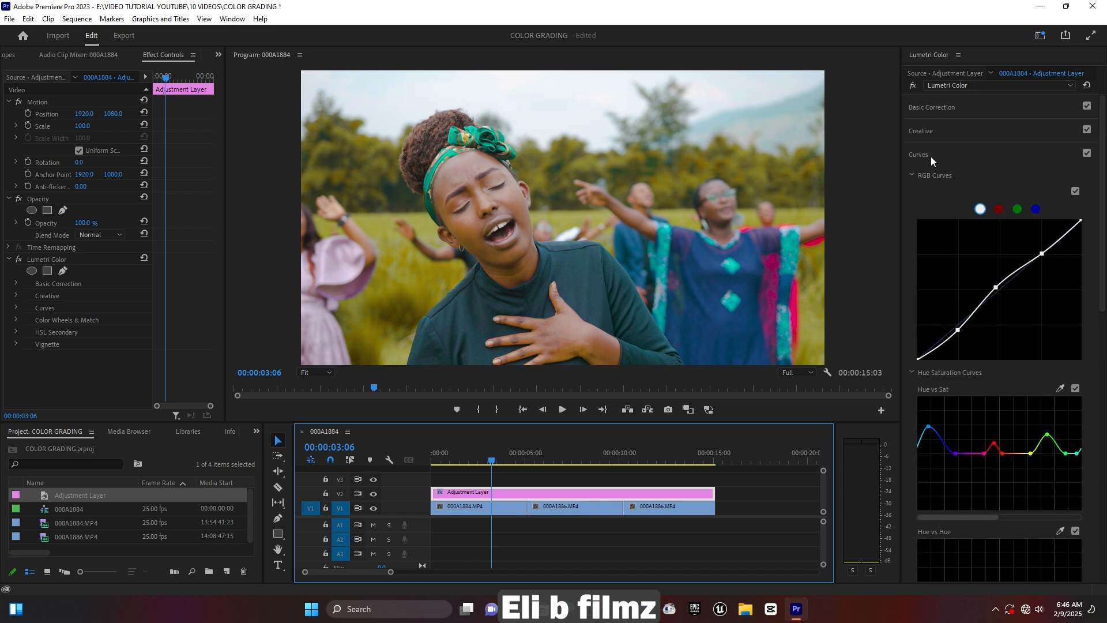
click(929, 155)
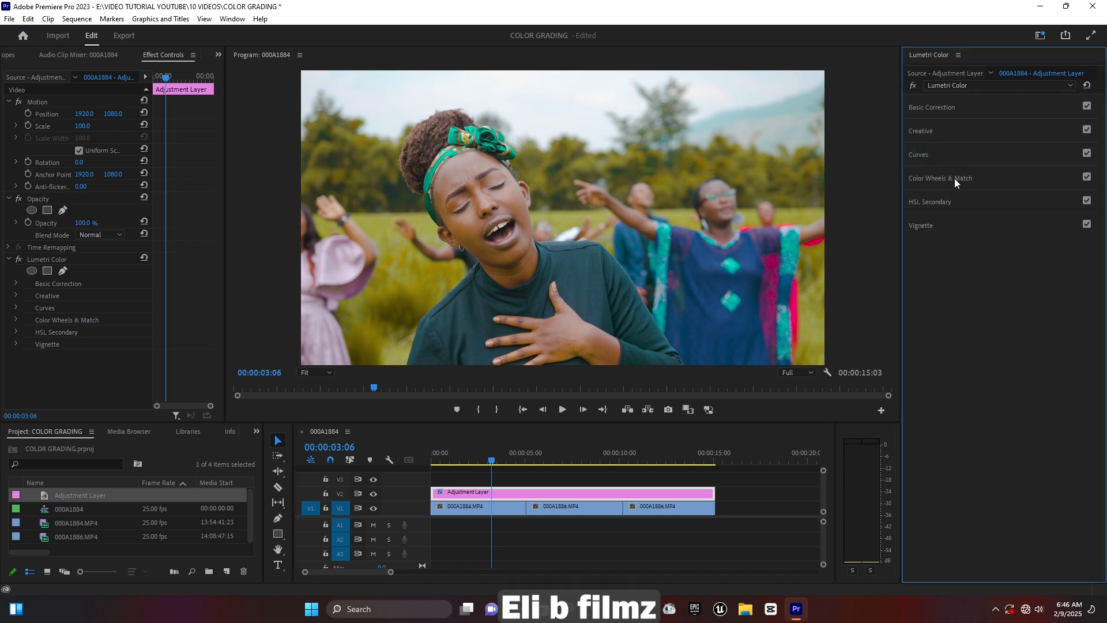
click(940, 201)
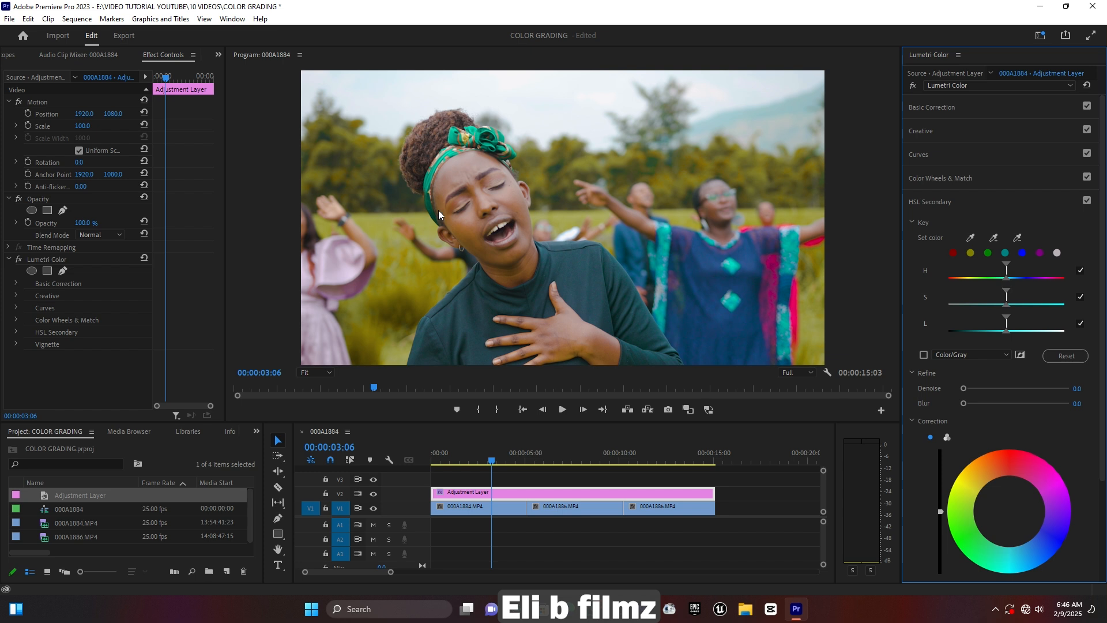
Key the reds in HSL Secondary, preview the mask with Color/Gray, and extend the hue range slightly towards orange to cover the skin
click(952, 253)
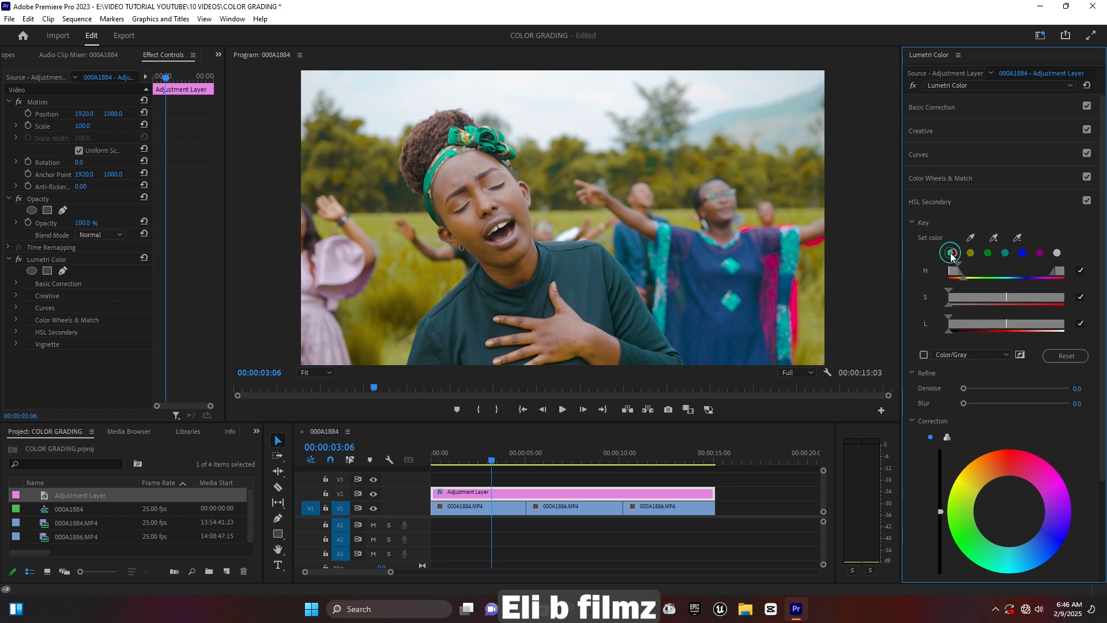
click(924, 356)
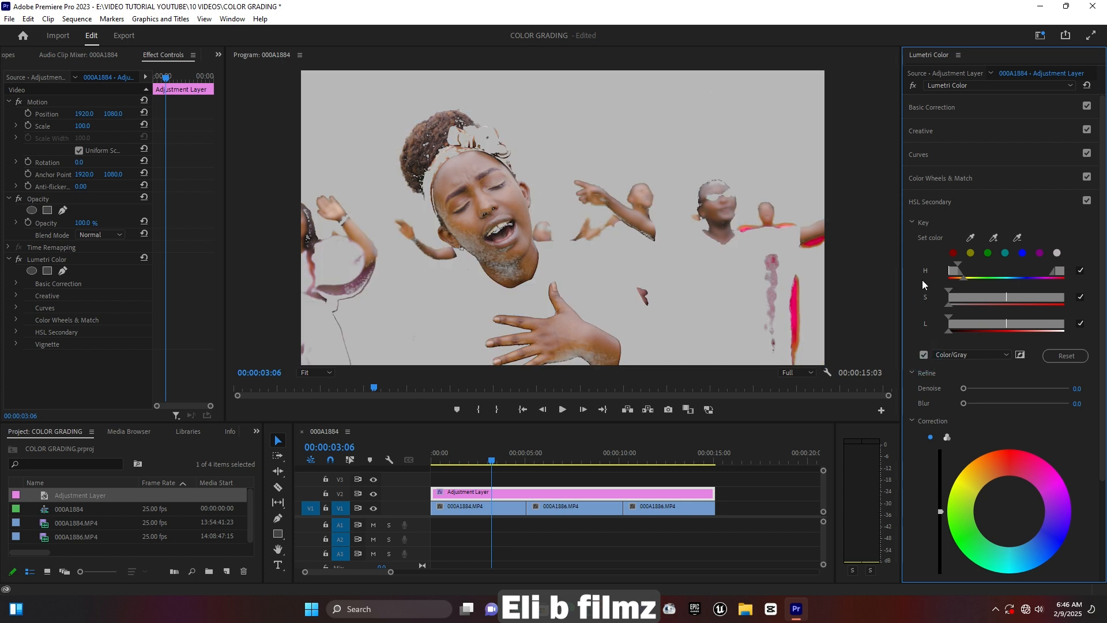
drag(957, 262, 957, 265)
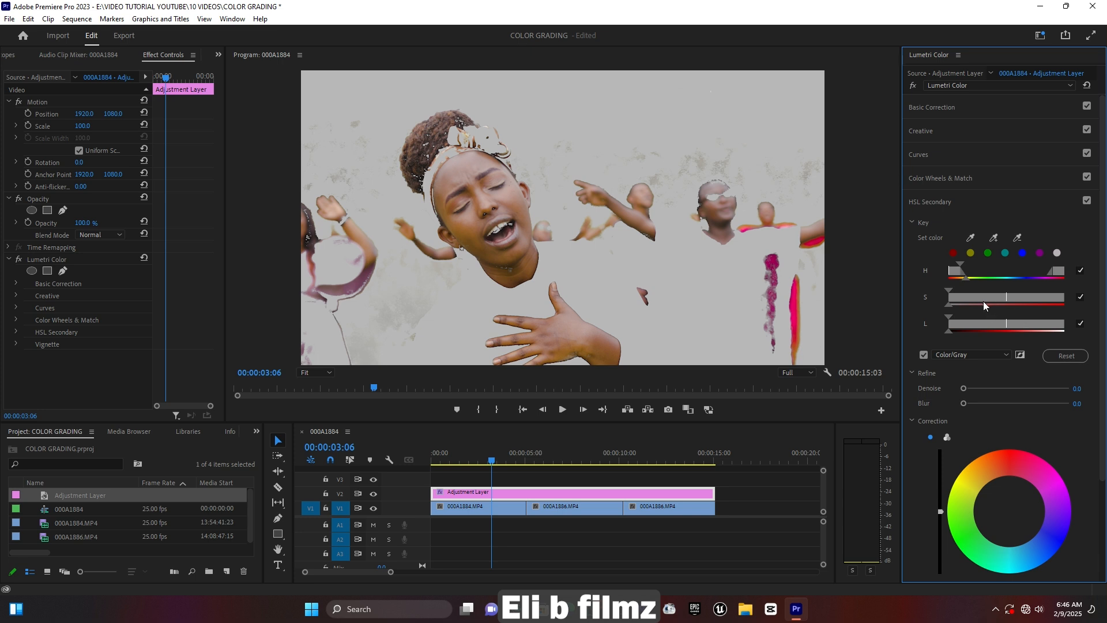
Raise the lower limits of the key's saturation and luminance ranges slightly, checking the mask on all three clips
drag(983, 300, 995, 300)
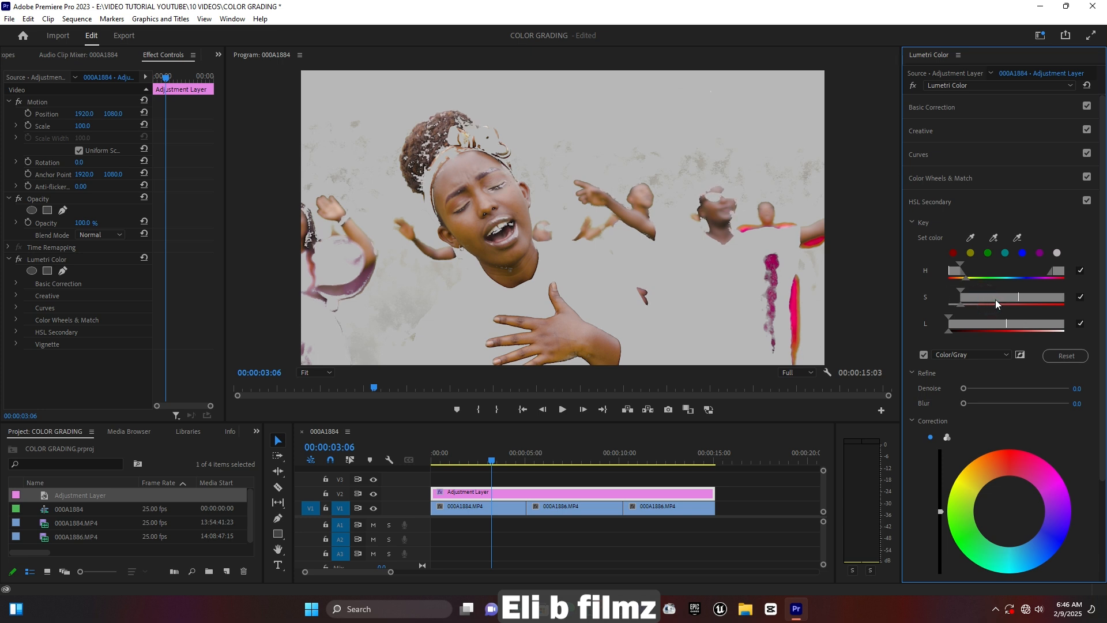
drag(991, 300, 988, 300)
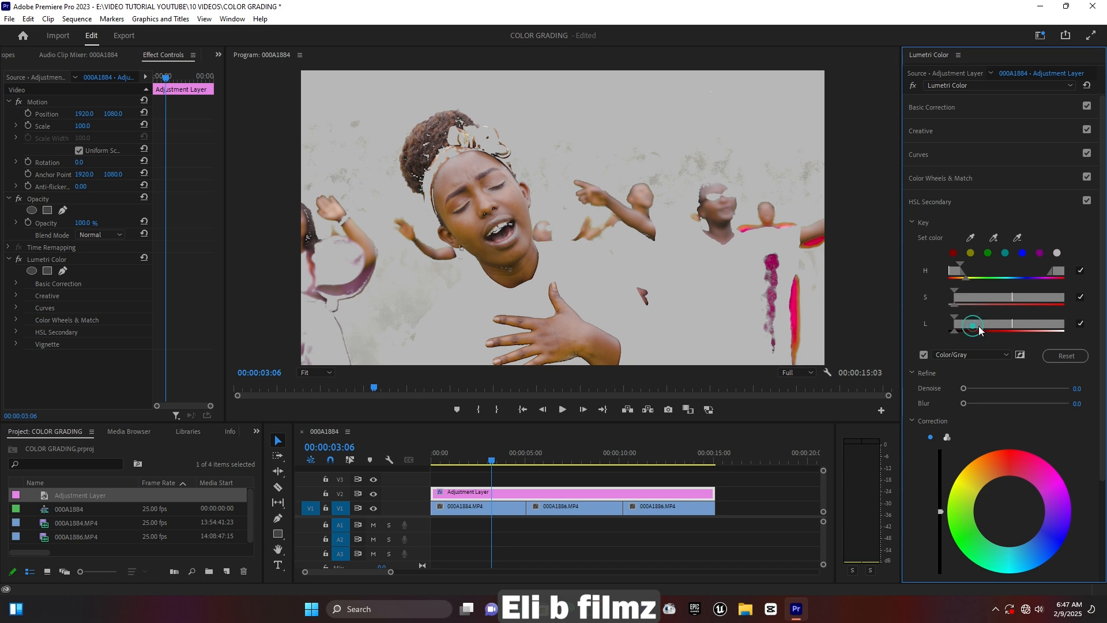
drag(984, 326, 991, 325)
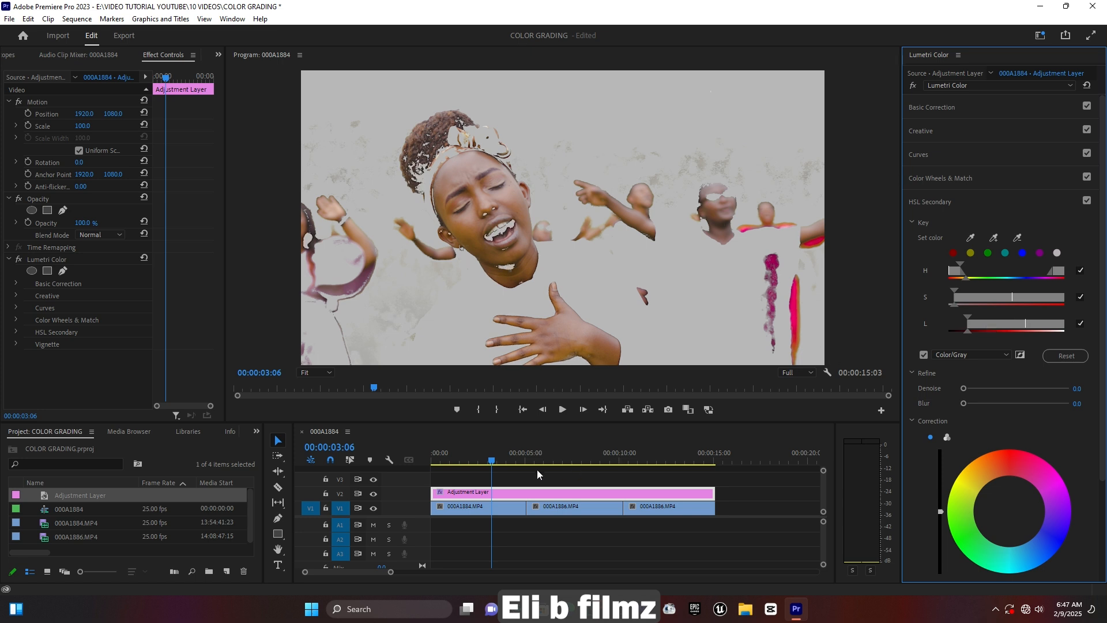
click(583, 451)
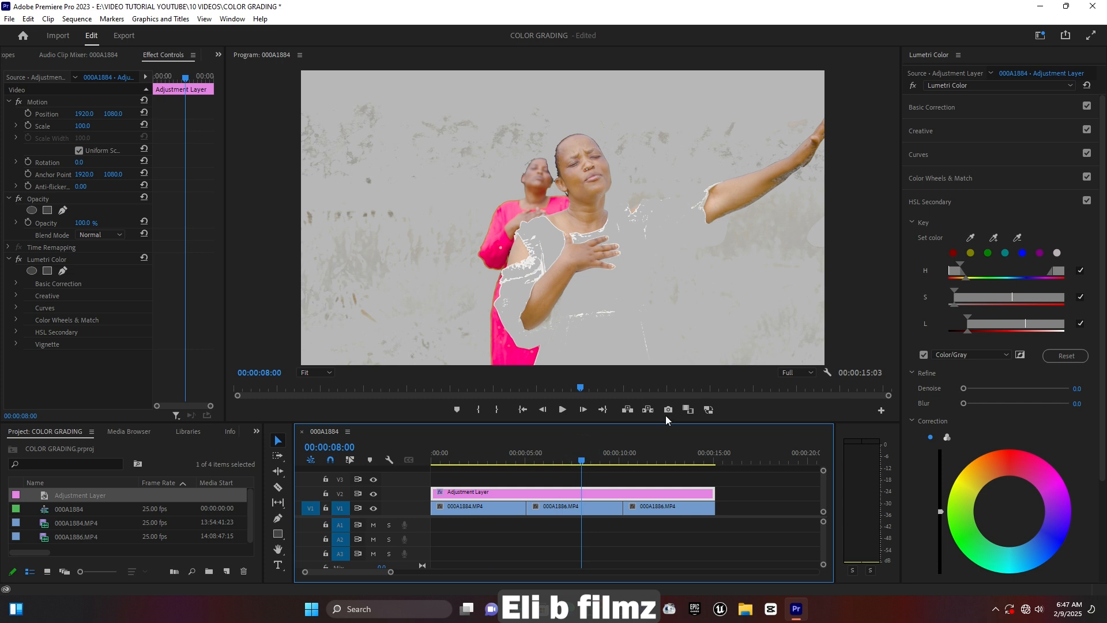
click(672, 460)
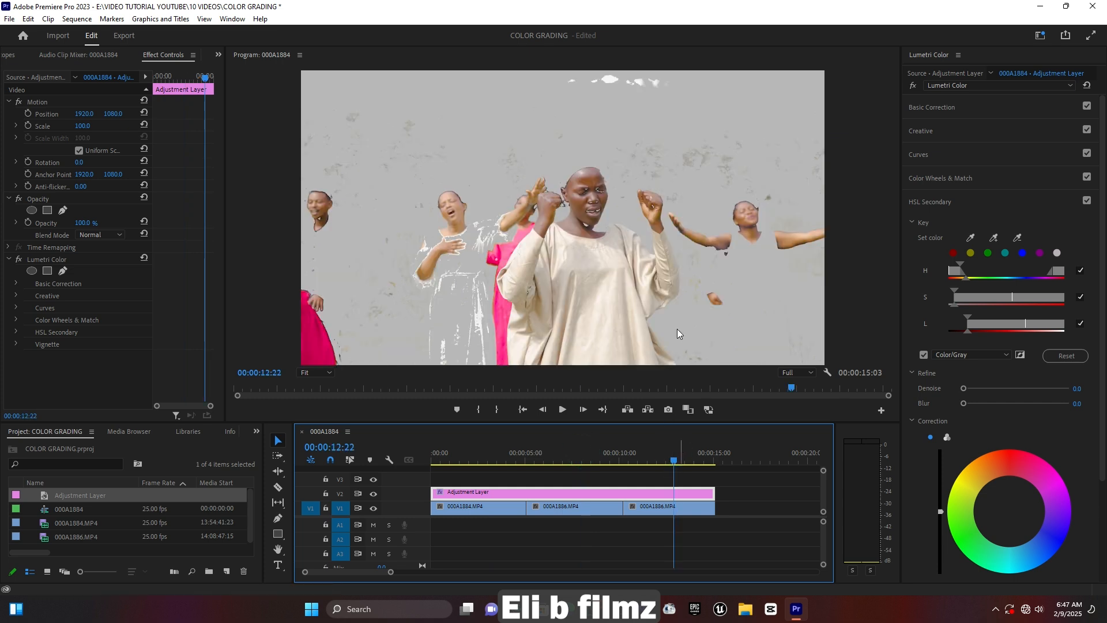
click(495, 457)
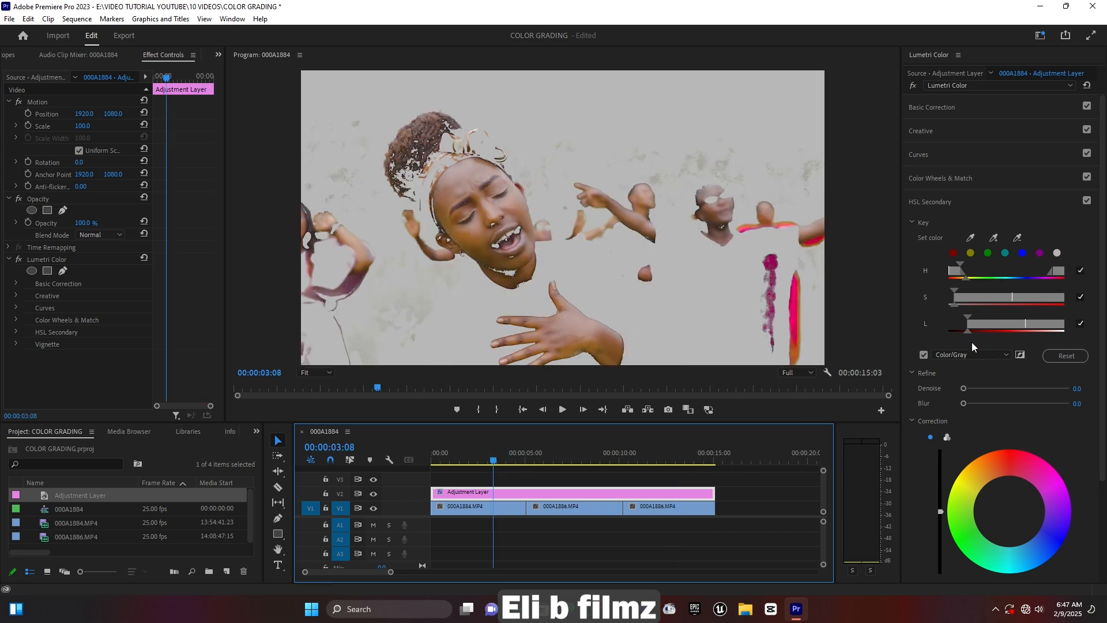
Set the HSL Secondary mask's Blur to 6.2, checking its edges on frames around 00:00:03:09
drag(964, 403, 978, 404)
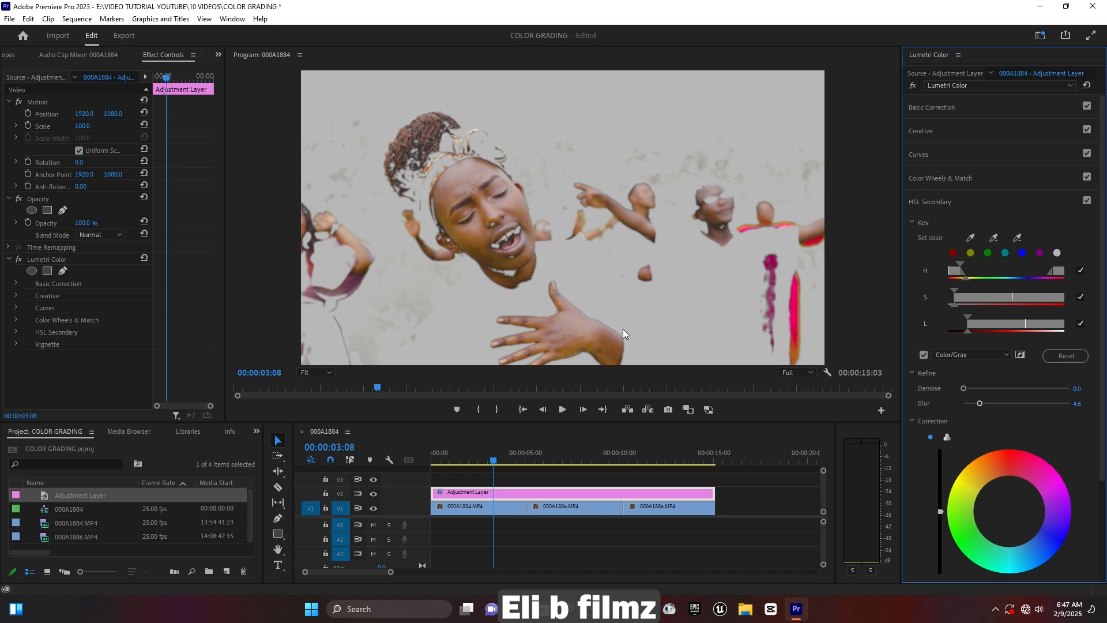
drag(980, 405, 985, 405)
key(Right)
key(Right)
key(Right)
key(Left)
key(Left)
Brighten the keyed skin tones slightly with the HSL Secondary correction wheel's luminance slider and turn off the mask preview
scroll(974, 392, down, 3)
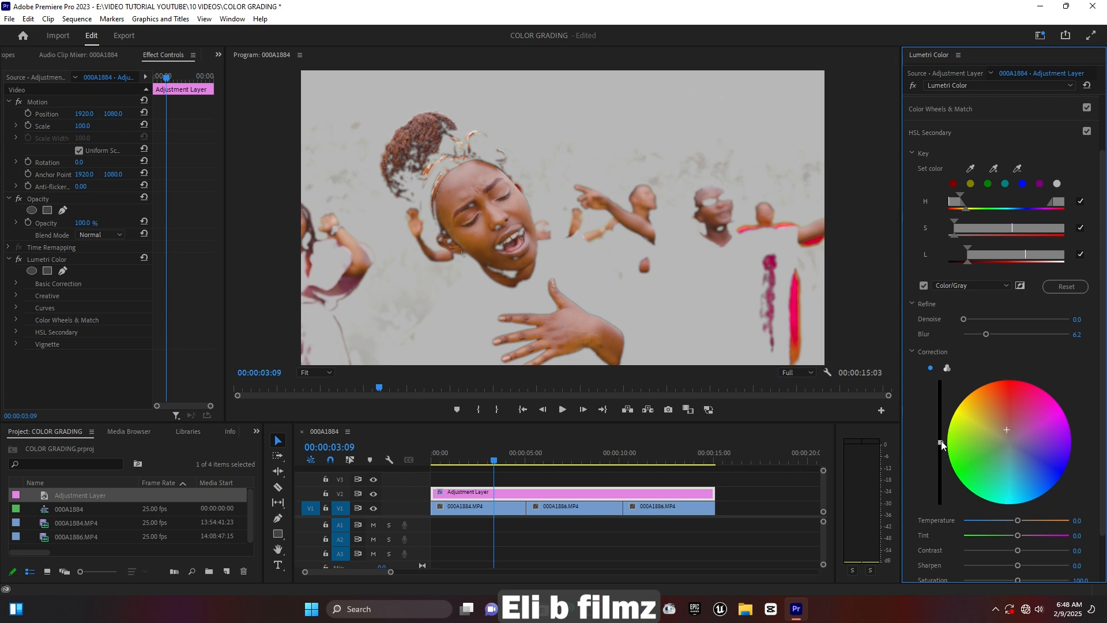
drag(941, 439, 940, 434)
click(925, 285)
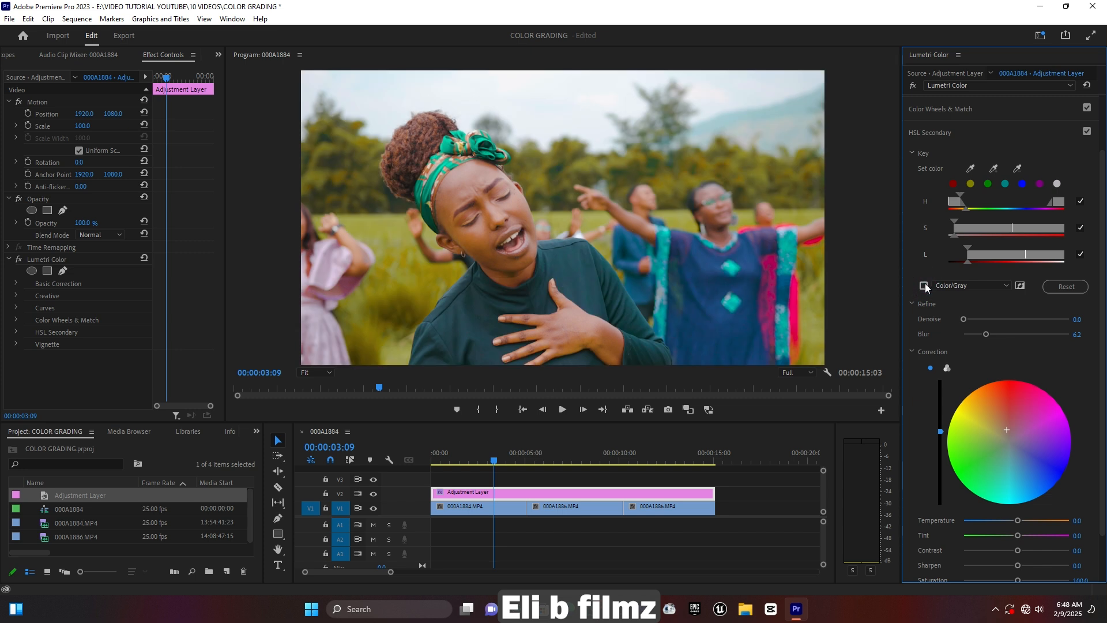
Compare the skin tones with HSL Secondary off and on, on the first clip and on the second clip at 00:00:09:01
click(1087, 132)
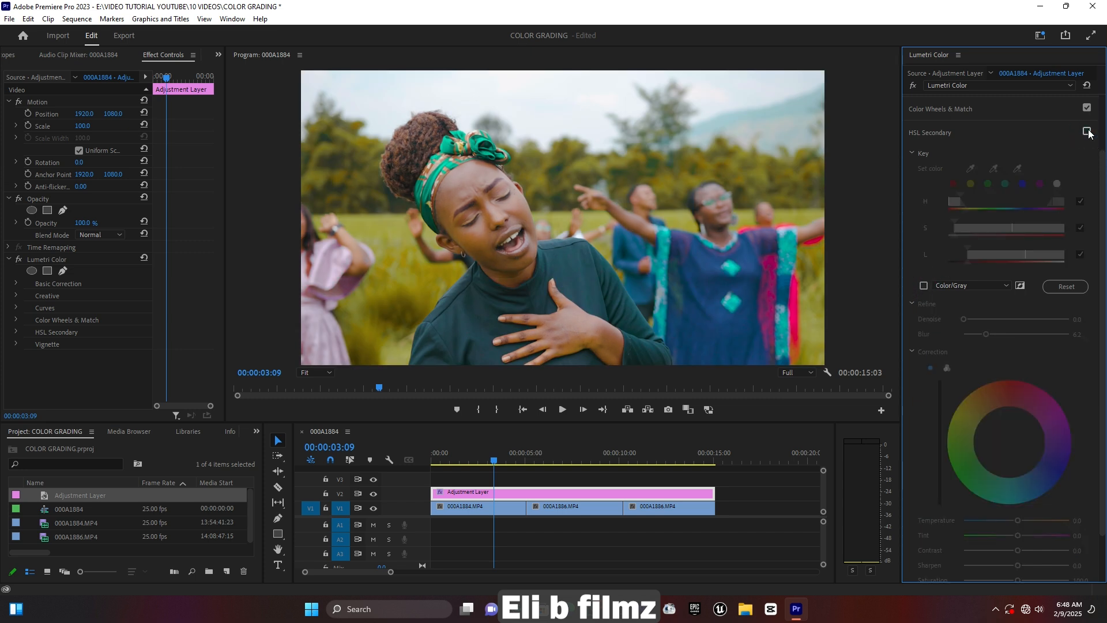
click(1087, 132)
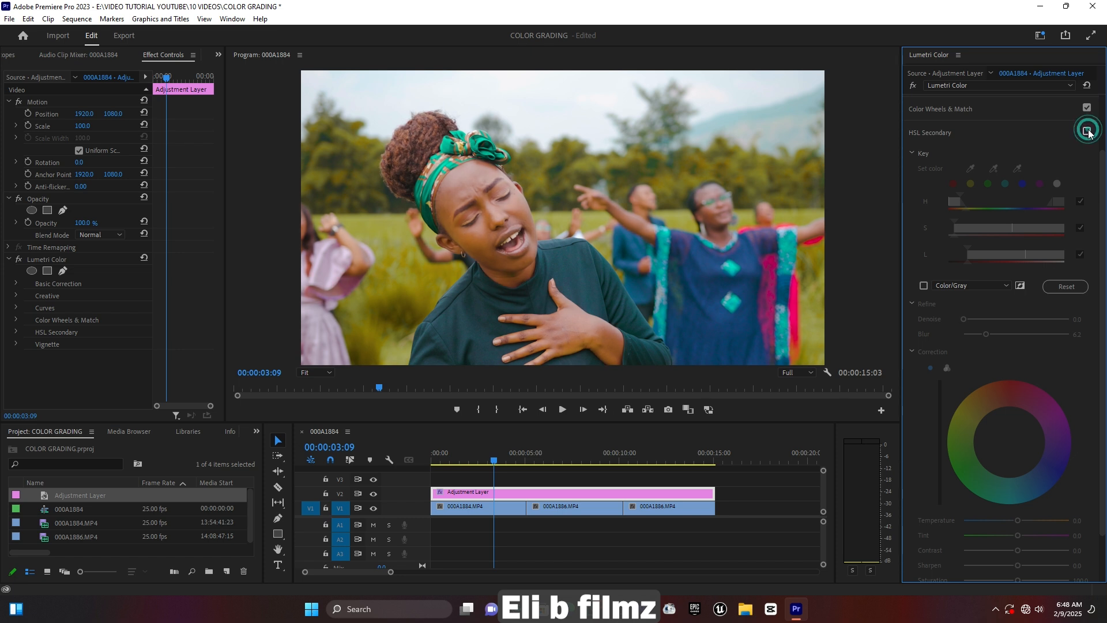
click(603, 458)
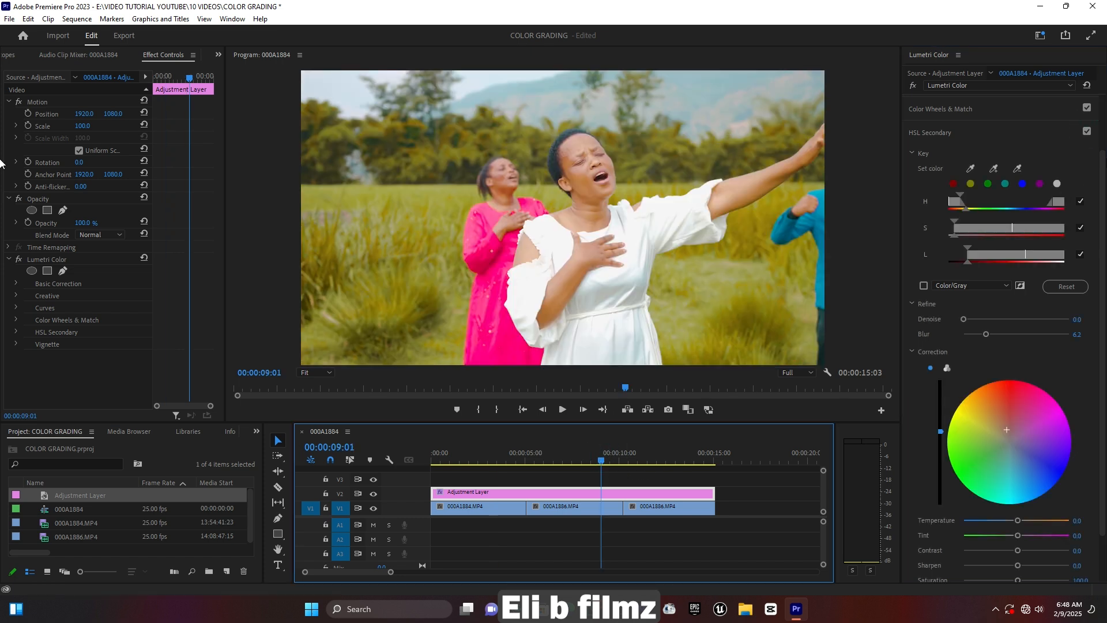
click(1086, 132)
click(1086, 132)
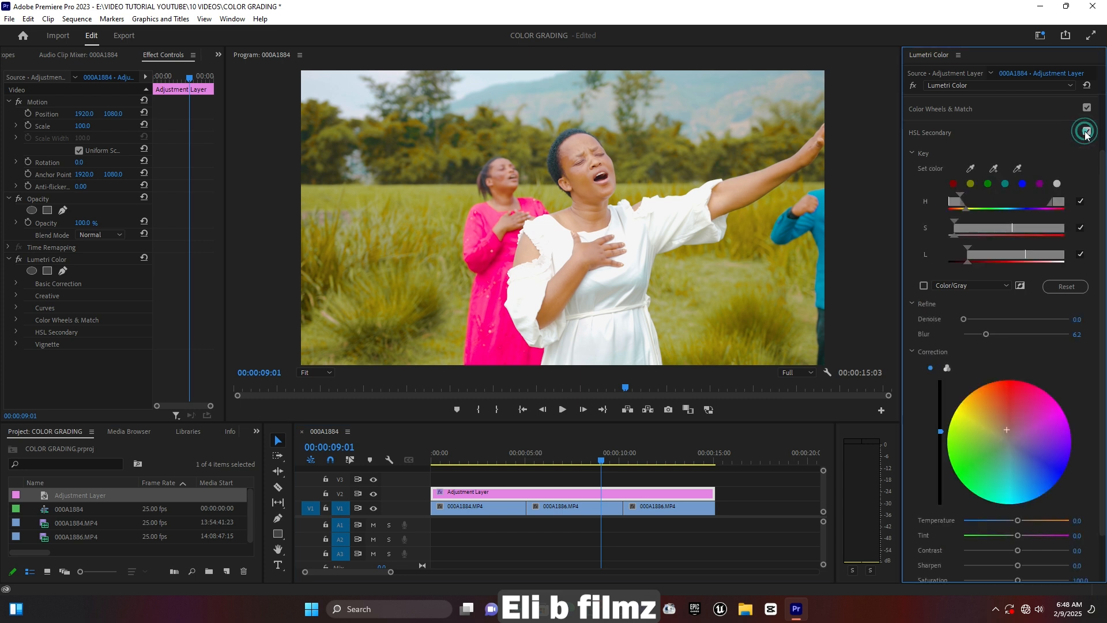
Warm the keyed skin tones by setting the HSL Secondary Temperature to 22.8, checking the look on the other clips
scroll(1051, 375, down, 2)
scroll(1089, 380, down, 1)
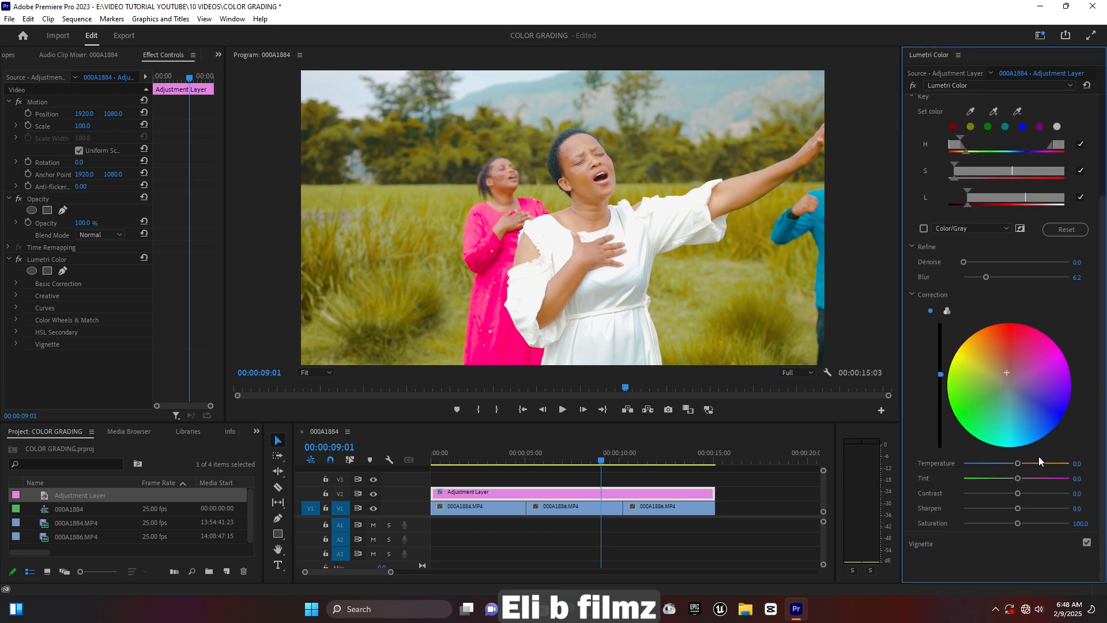
drag(1018, 462, 1034, 468)
drag(1033, 470, 1032, 470)
click(674, 461)
click(487, 460)
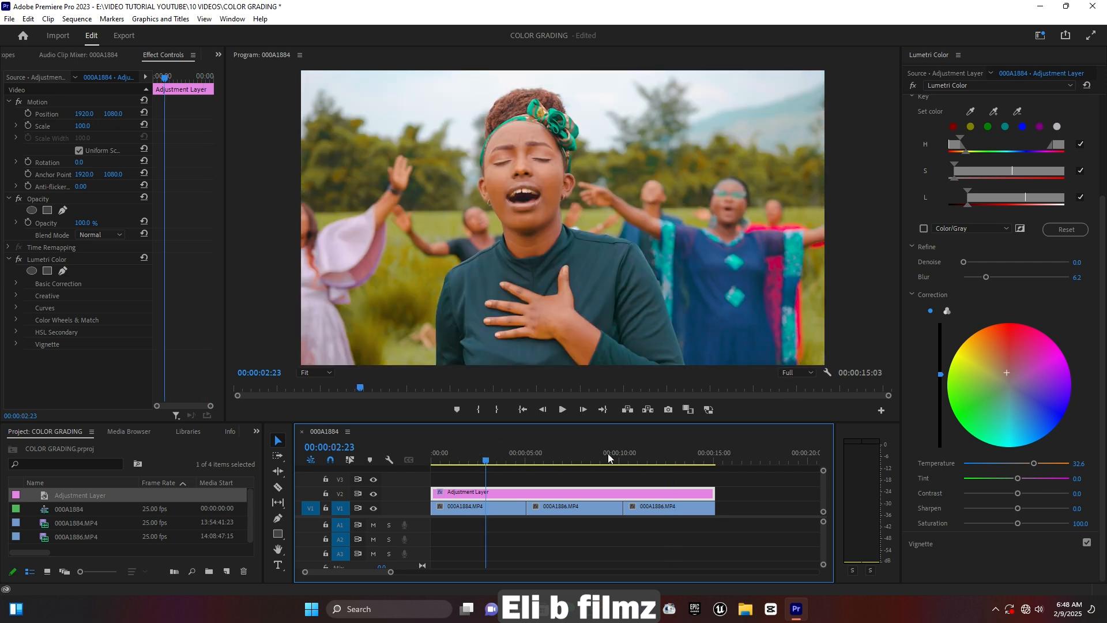
click(1034, 467)
drag(1034, 467, 1028, 469)
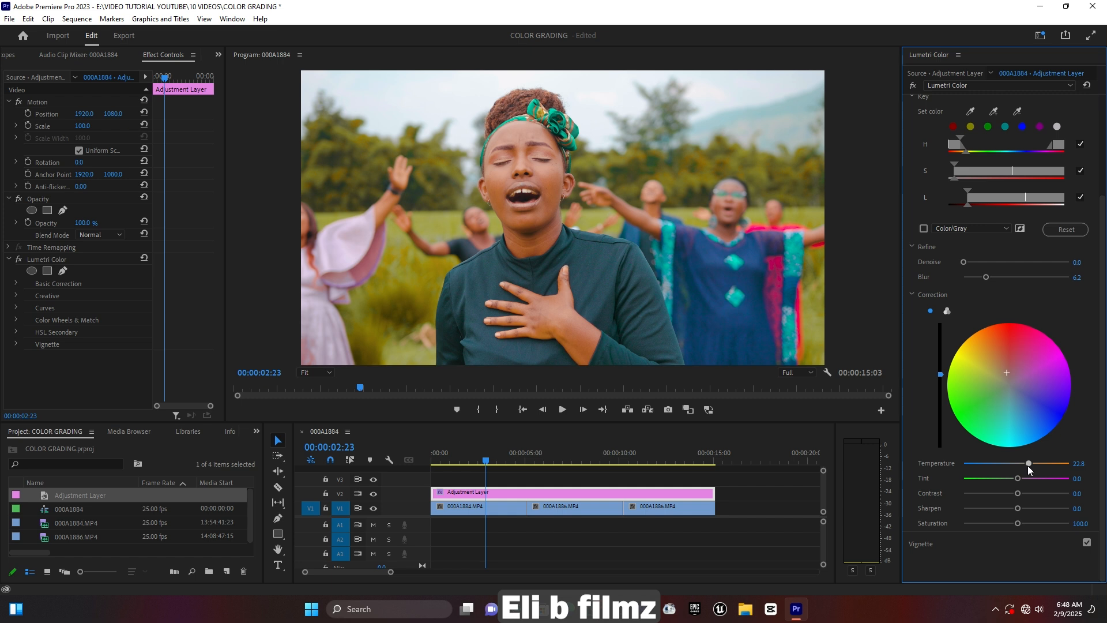
Set the HSL Secondary Saturation to 103.3 and Contrast to 9.8, checking the skin on the second clip
drag(1015, 523, 1026, 525)
drag(1019, 493, 1036, 493)
click(562, 457)
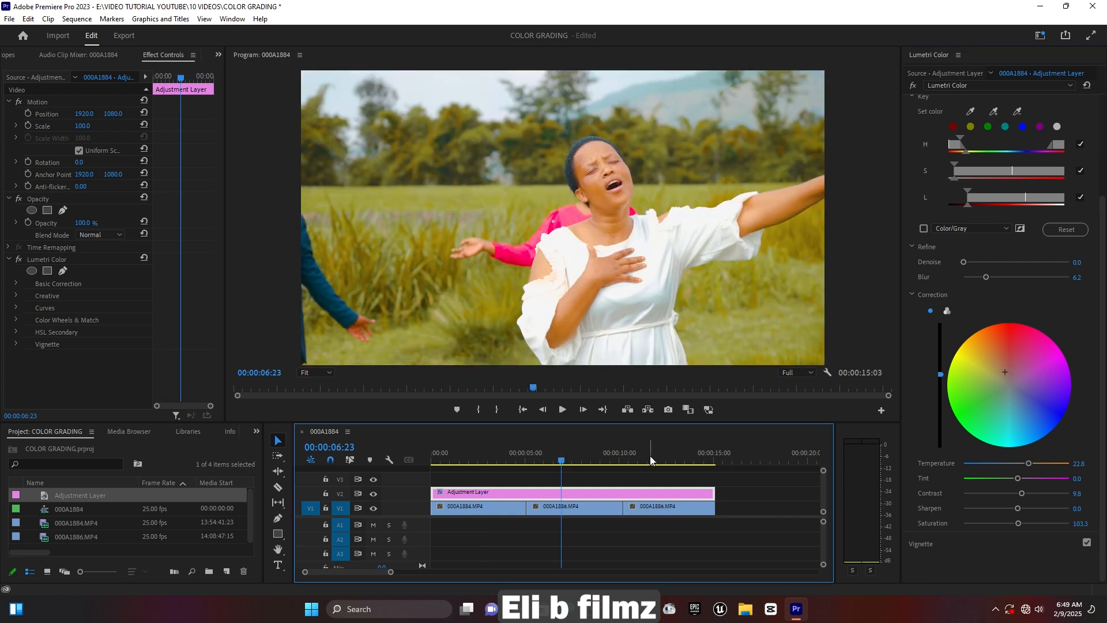
Collapse HSL Secondary, expand Color Wheels & Match, and tint the Shadows slightly towards blue
scroll(905, 168, up, 3)
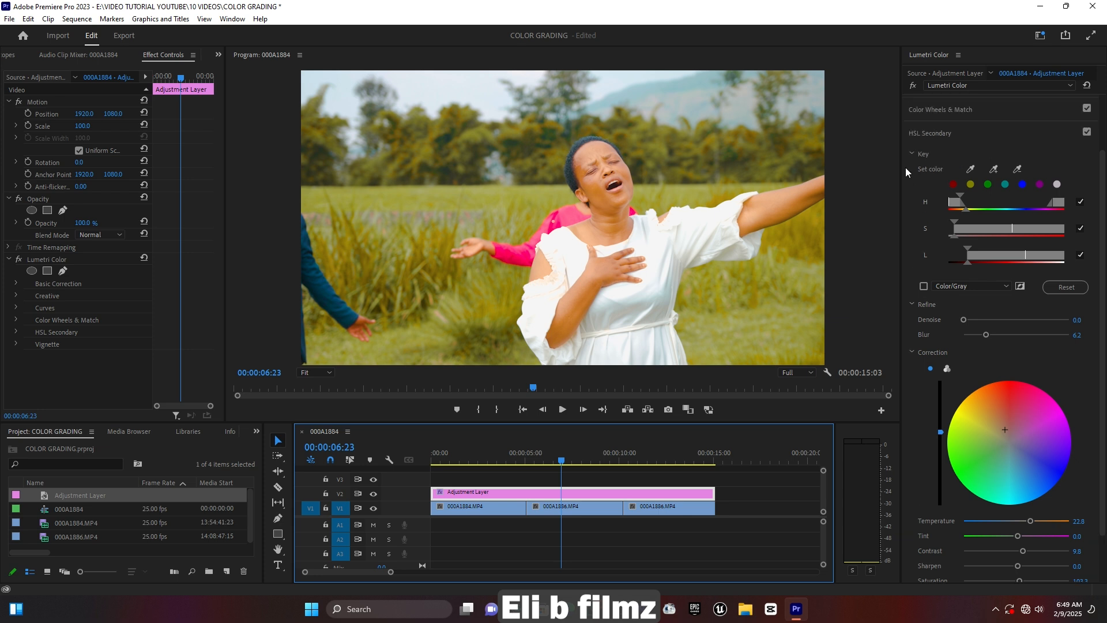
click(937, 202)
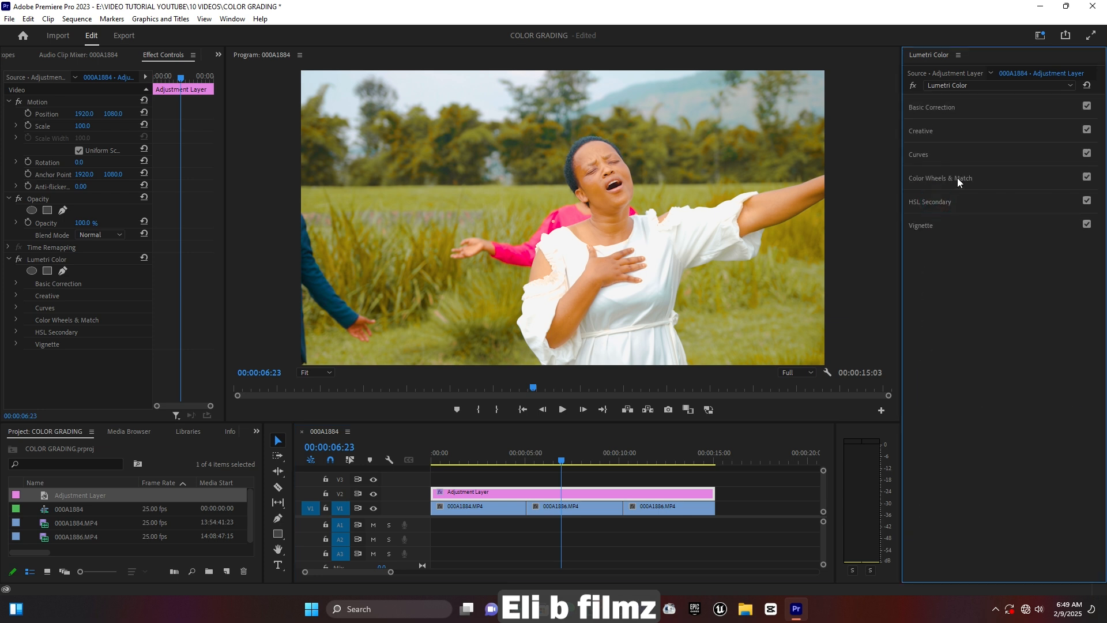
click(951, 180)
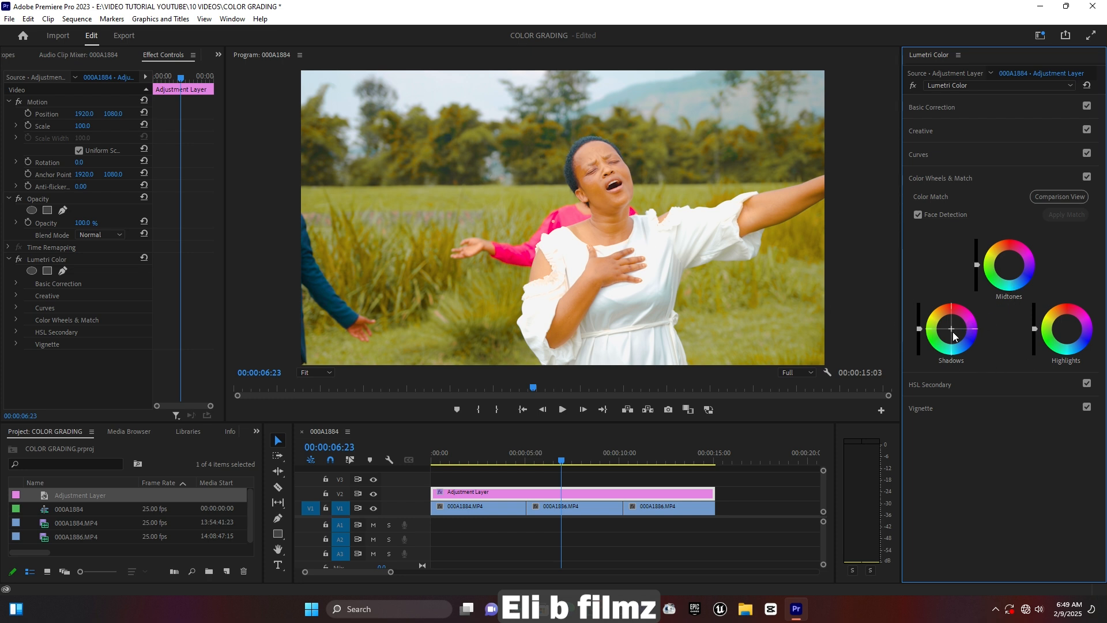
drag(951, 331, 956, 333)
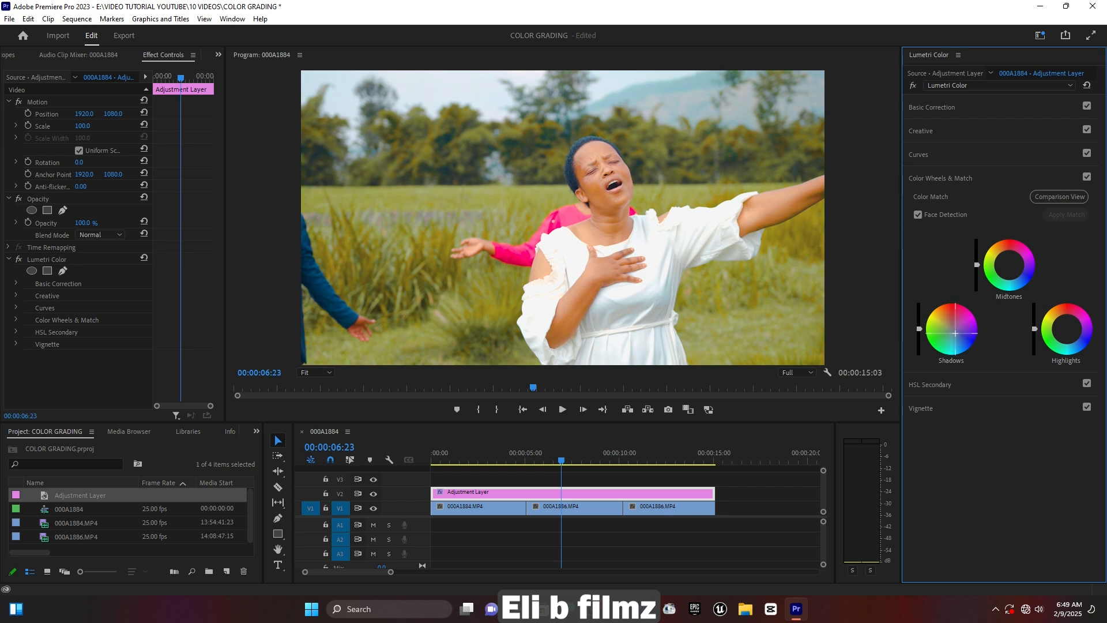
drag(955, 334, 955, 333)
Try tinting the Highlights towards green, check the first clip at 00:00:03:24, and undo the tint
drag(1070, 330, 1060, 331)
click(507, 458)
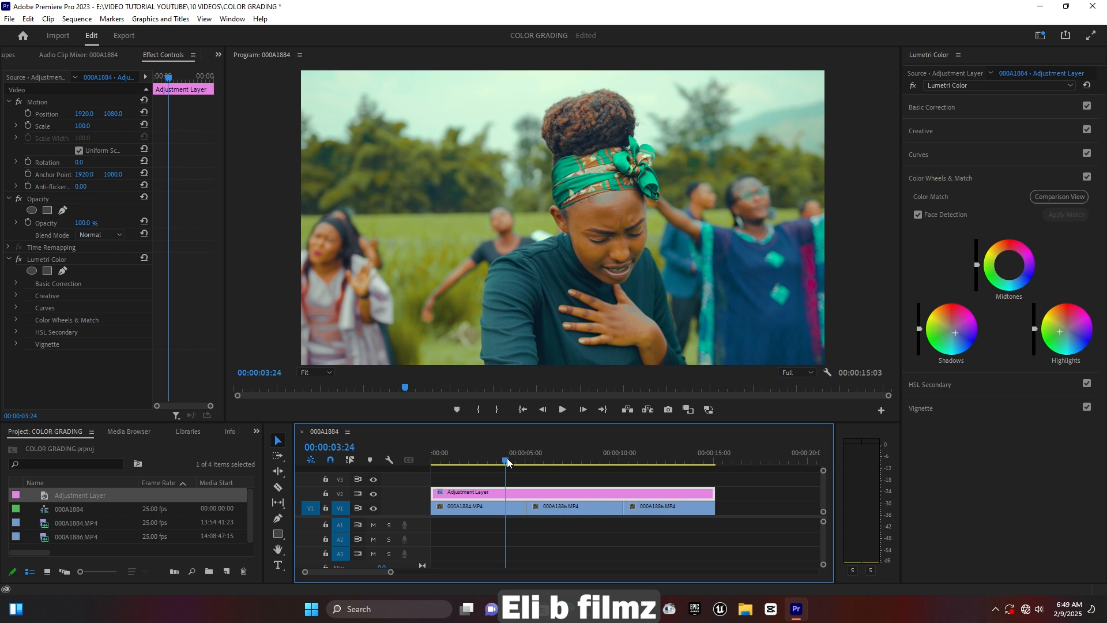
key(ctrl+z)
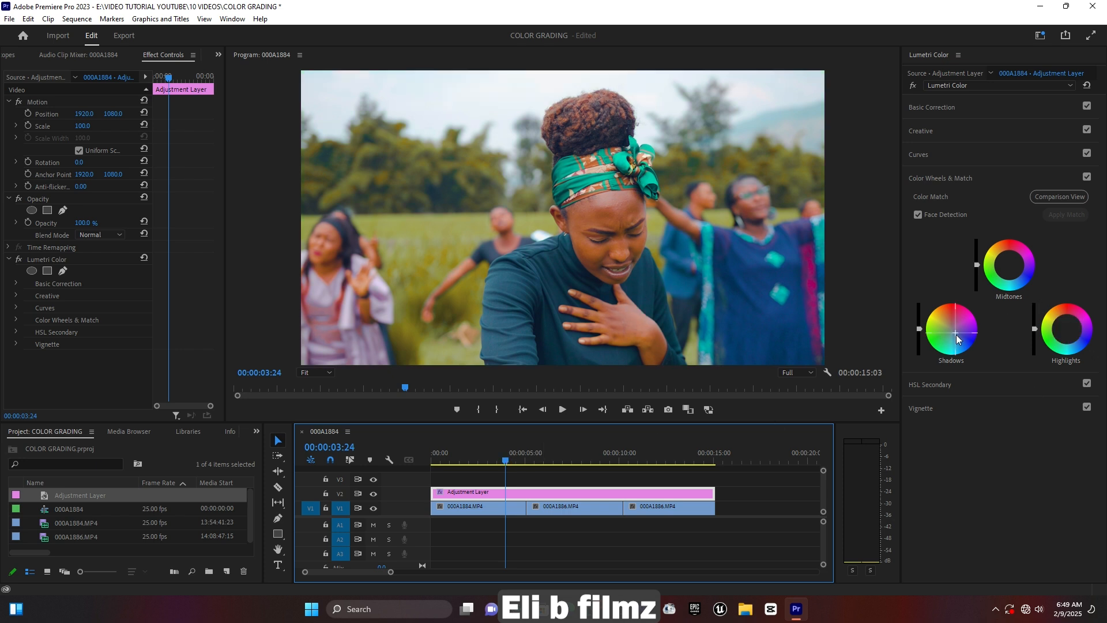
Ease the blue tint in the Shadows slightly, check it on the second and third clips, and collapse Color Wheels & Match
drag(955, 333, 954, 333)
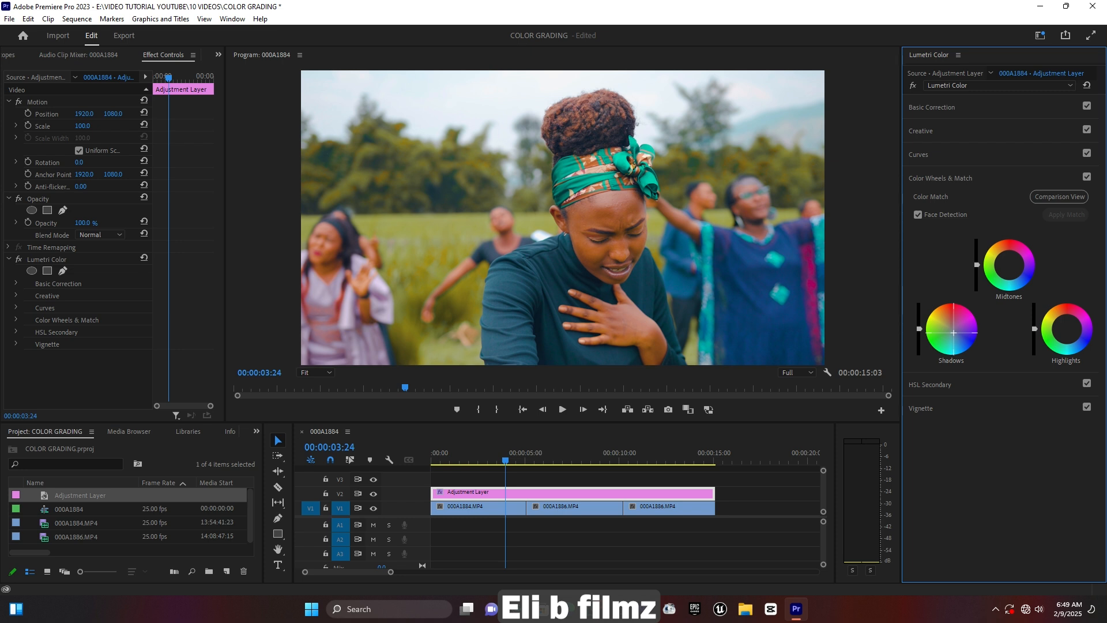
click(568, 454)
click(666, 453)
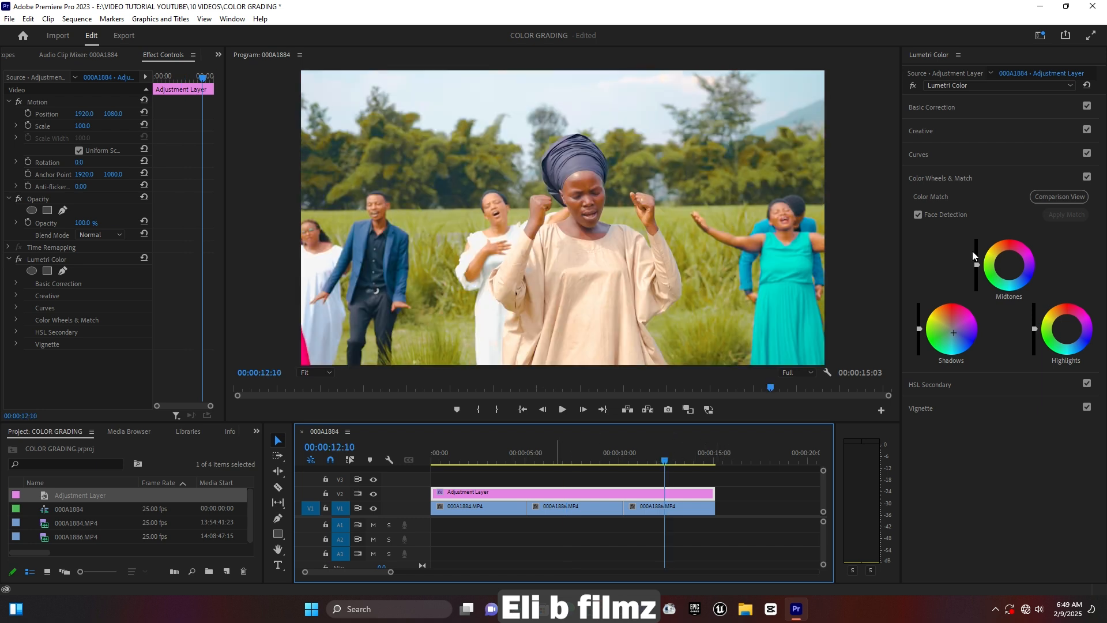
click(932, 179)
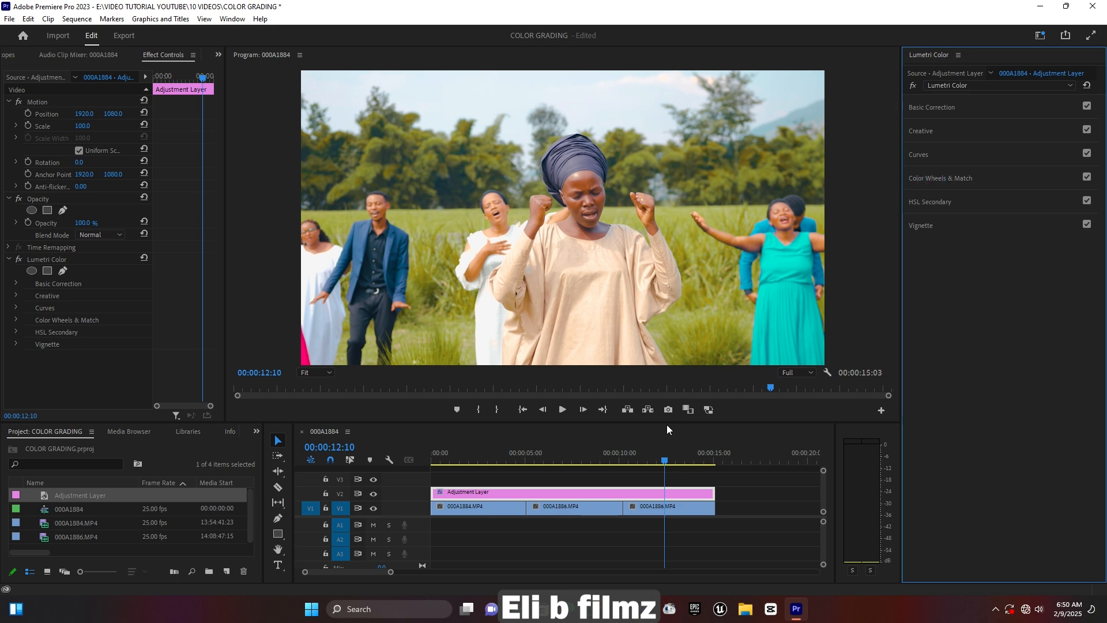
On the second clip at 00:00:07:04, compare the image with HSL Secondary, Color Wheels & Match, Curves and Basic Correction each switched off and on
click(567, 456)
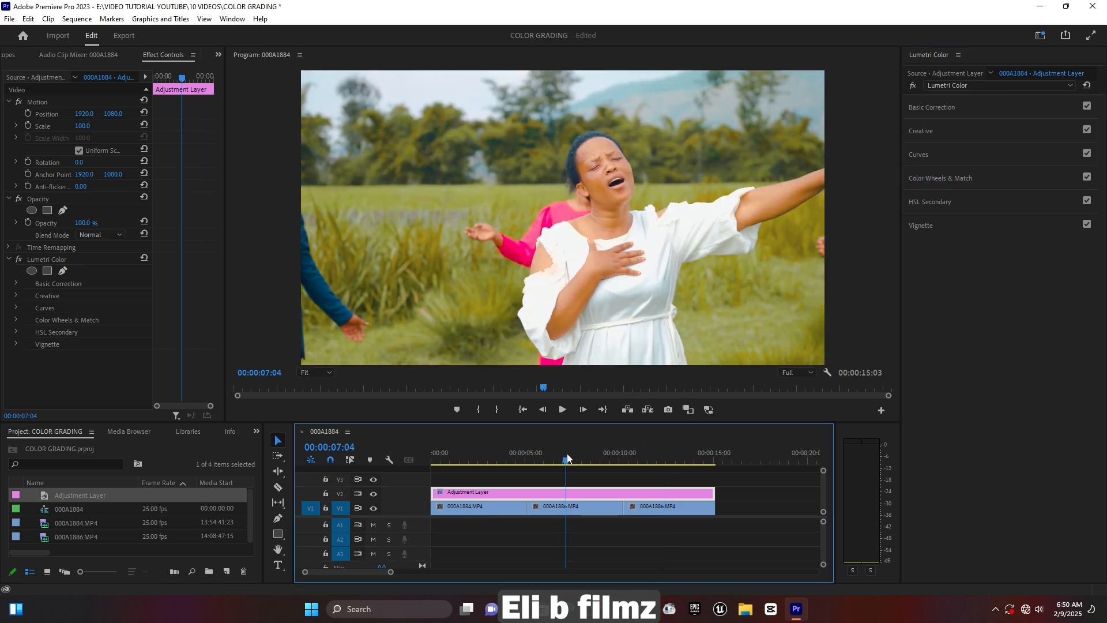
click(1087, 201)
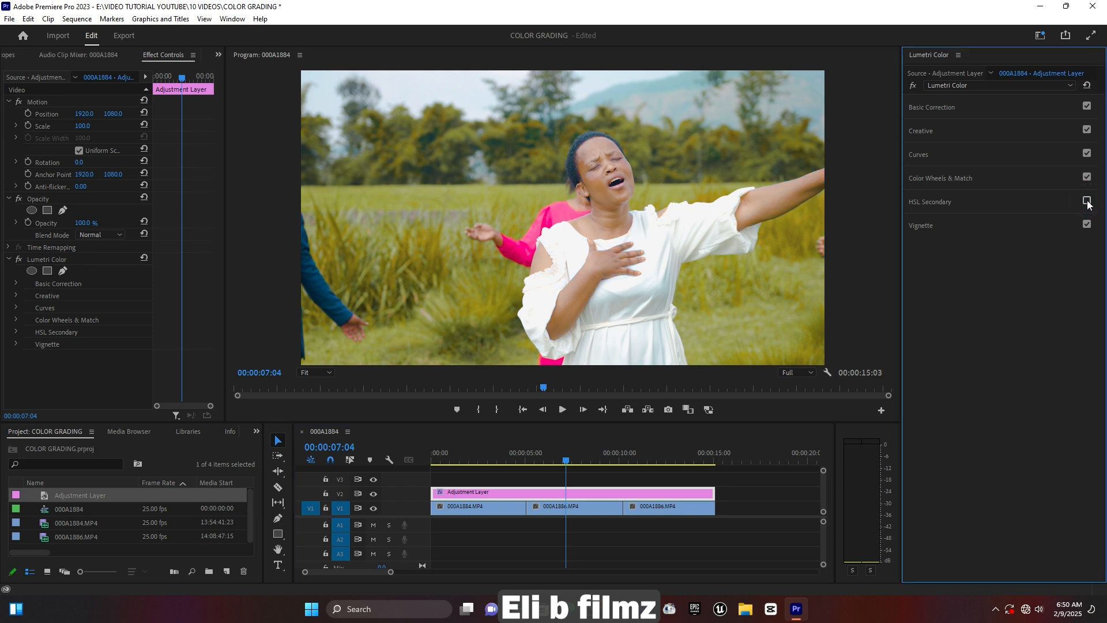
click(1087, 202)
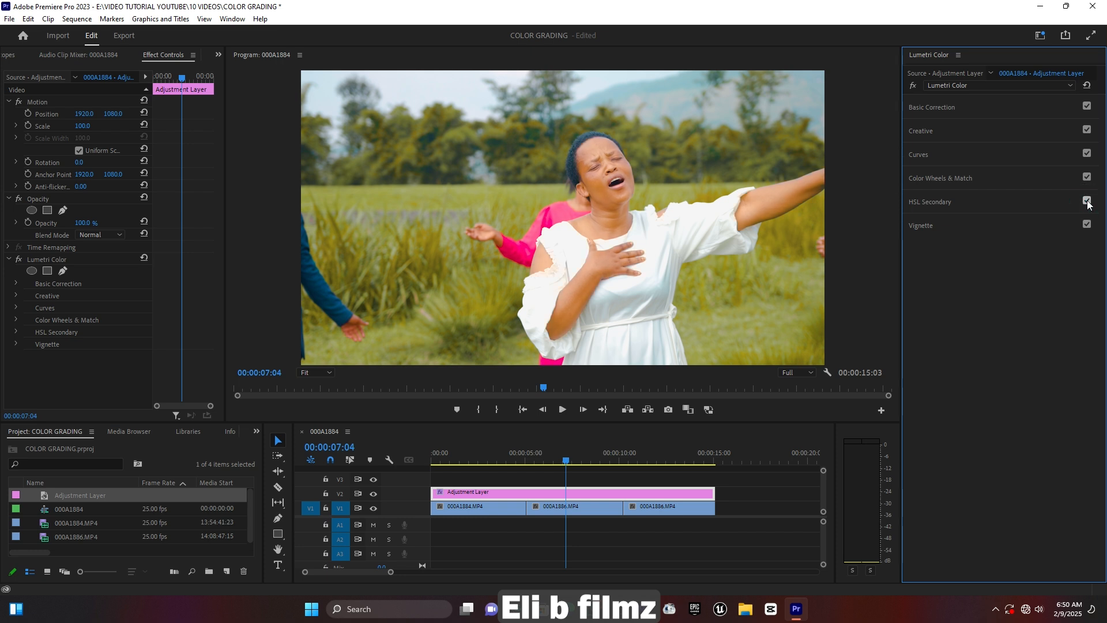
click(1087, 178)
click(1086, 177)
click(1087, 177)
click(1087, 154)
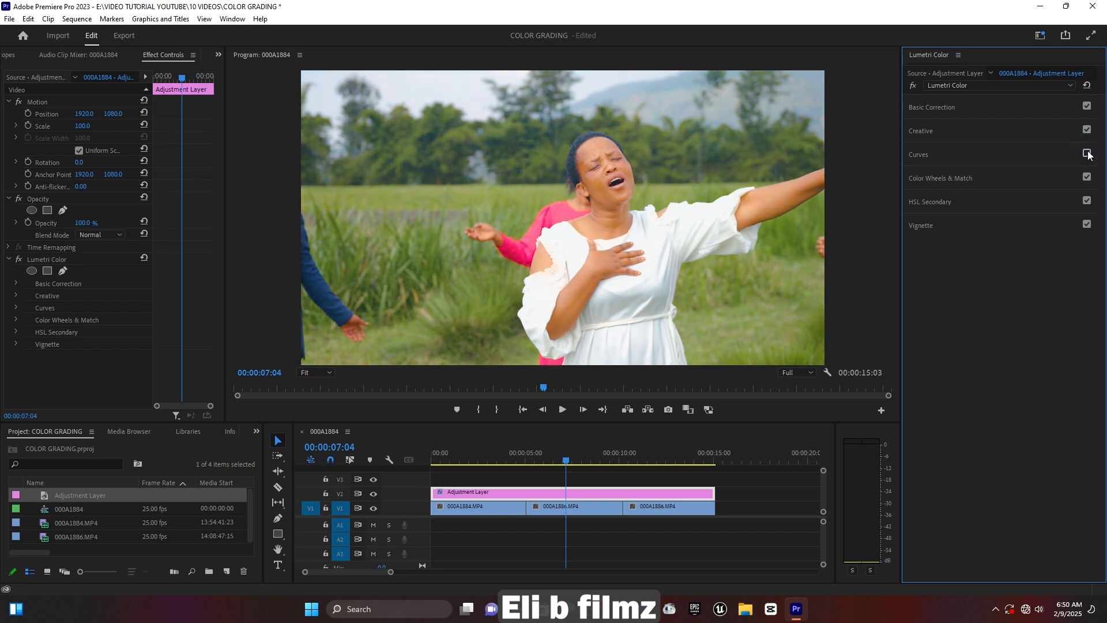
click(1086, 154)
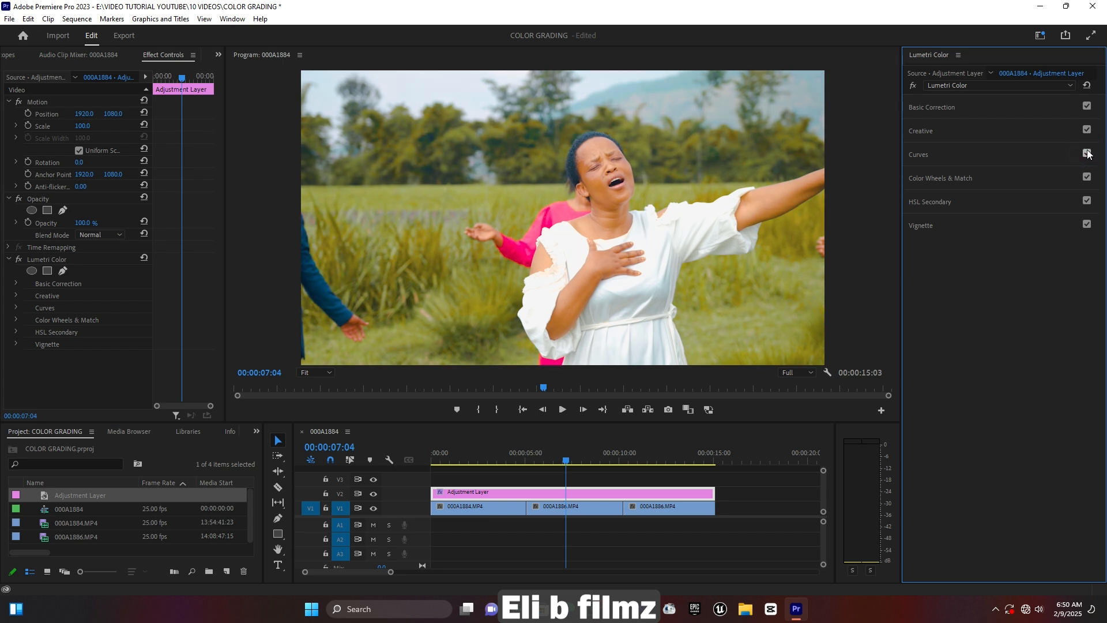
click(1087, 107)
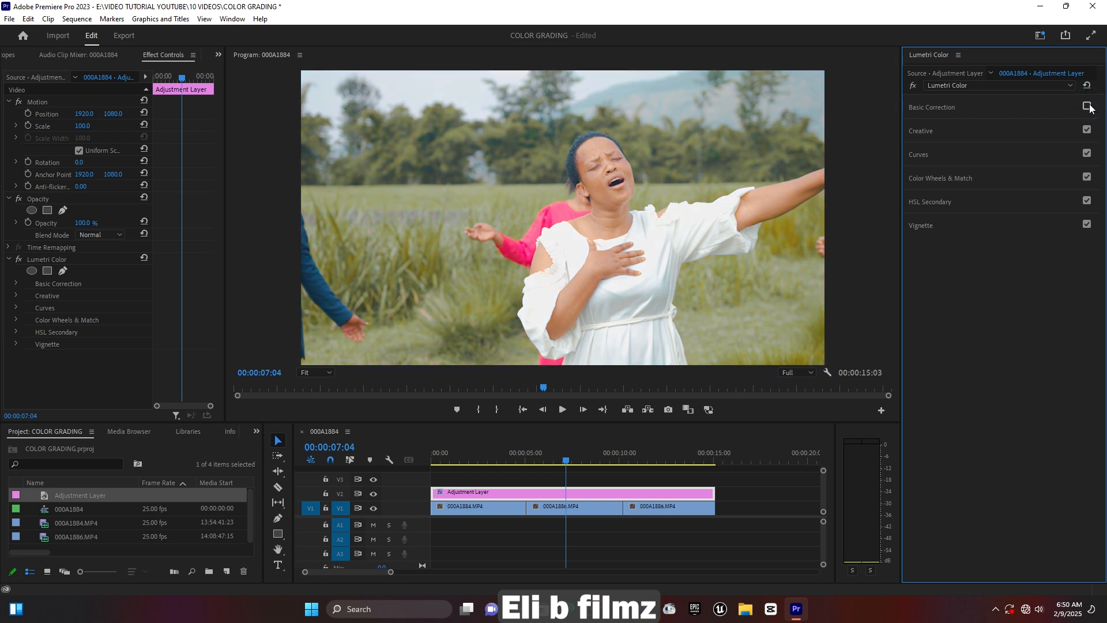
click(1087, 106)
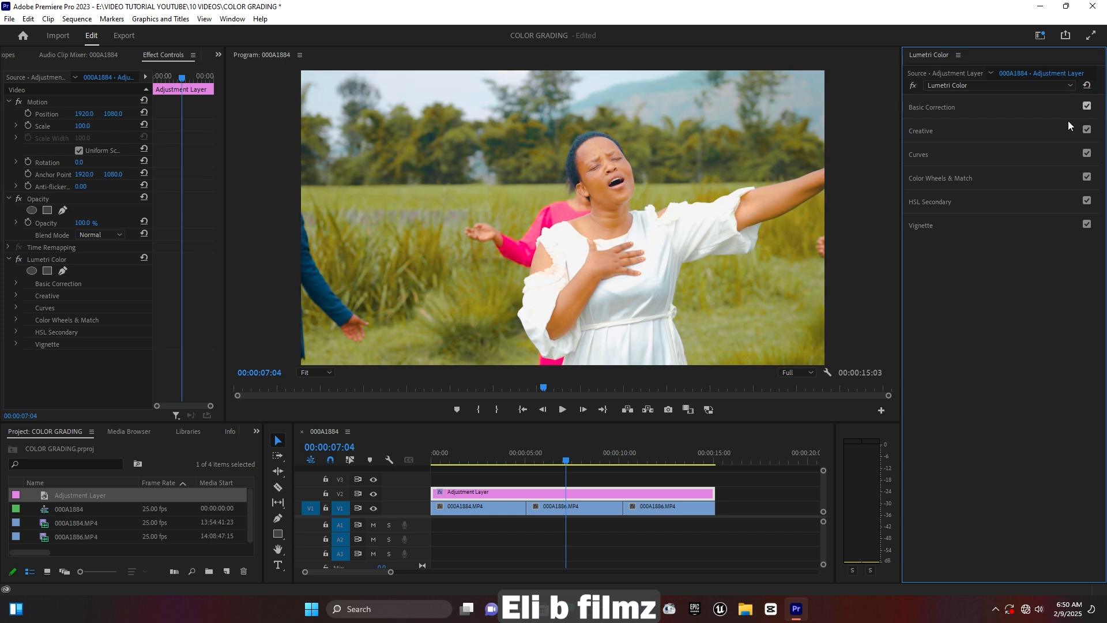
Bypass and restore the whole Lumetri Color effect on the second clip, and view the graded first clip at 00:00:02:22
click(914, 85)
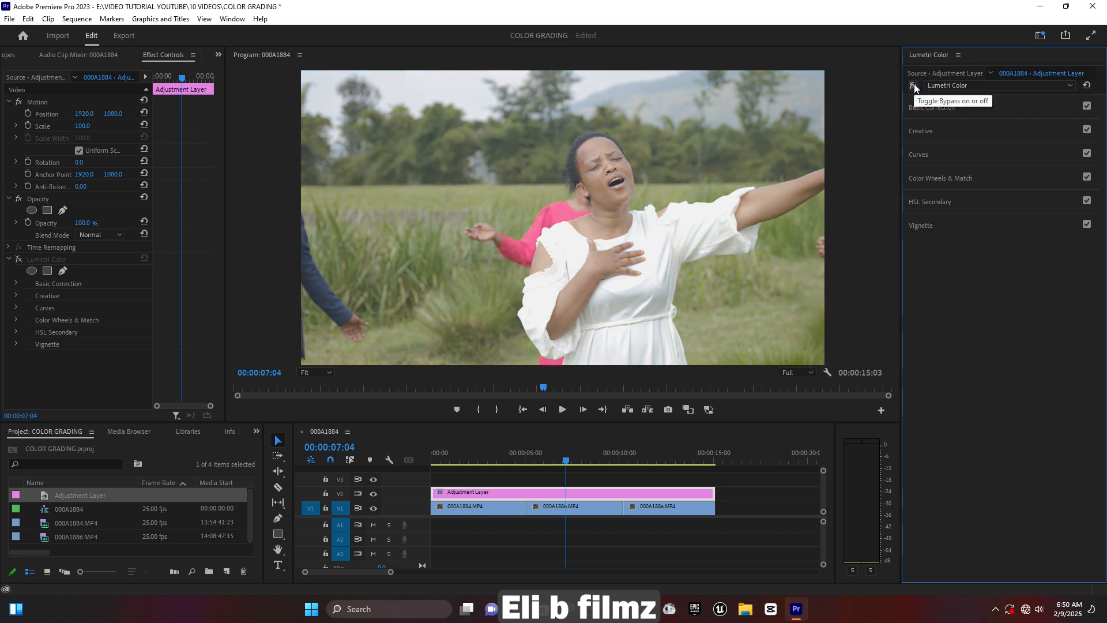
click(914, 85)
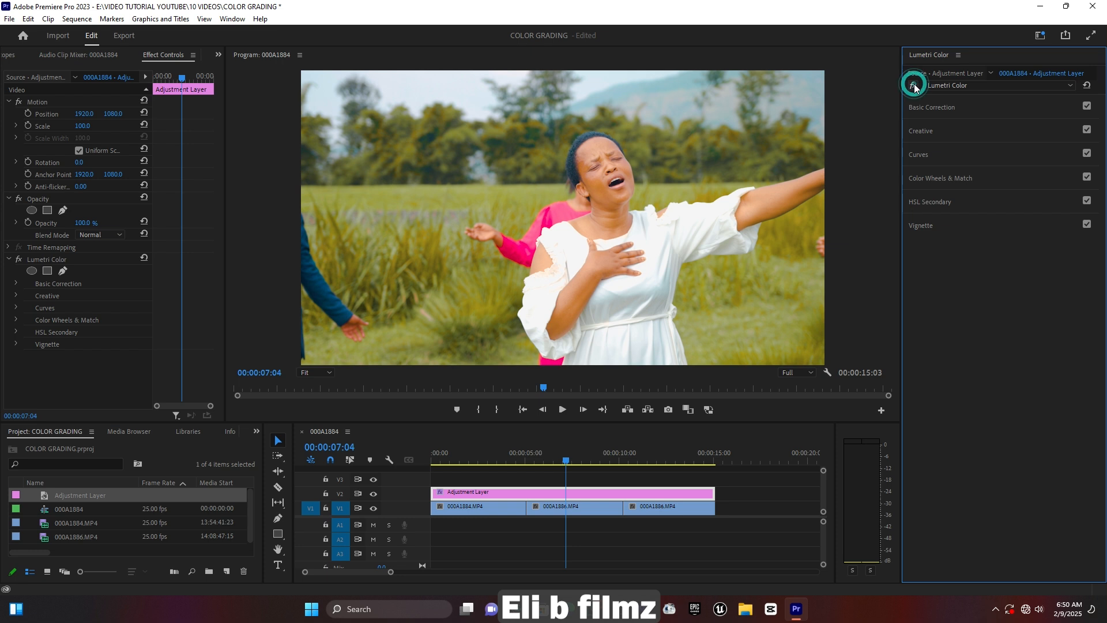
click(487, 459)
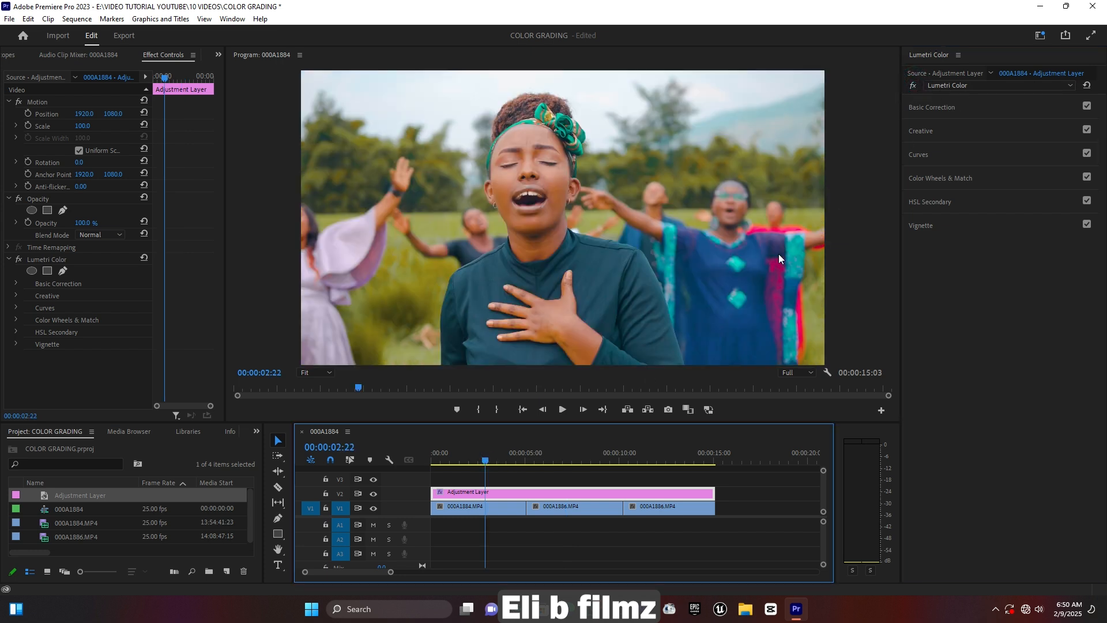